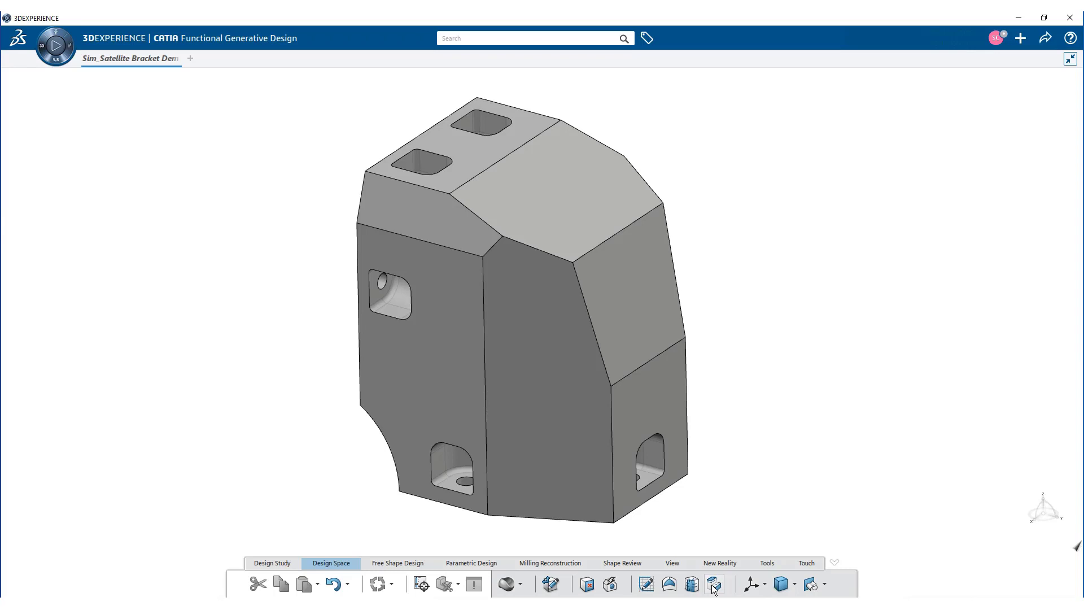
Step: Partition the design-space volume around all cylindrical hole faces with an adjusted offset
click(713, 586)
click(590, 412)
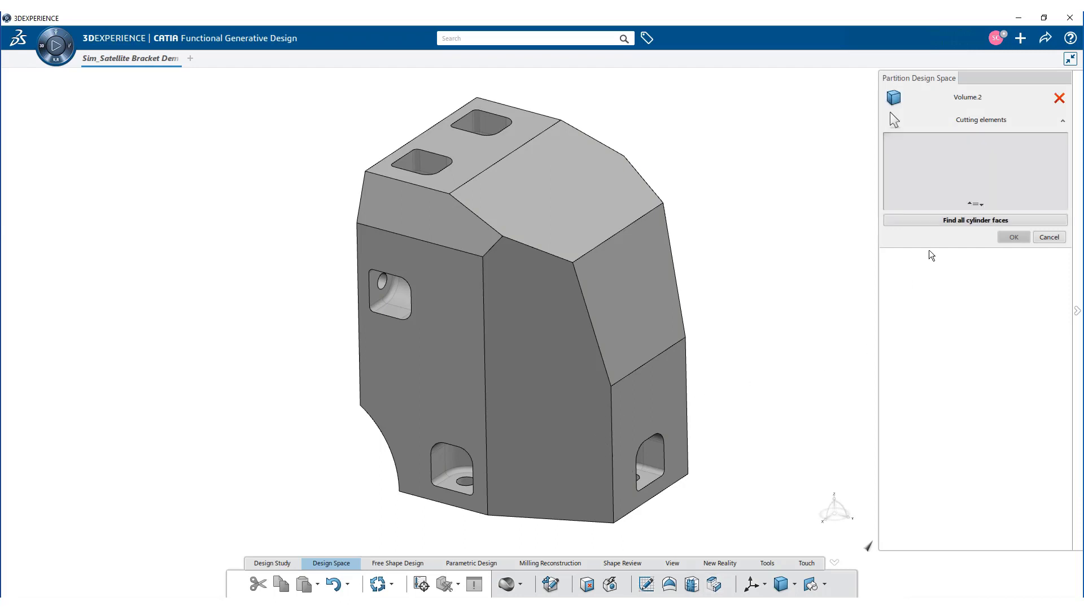
click(950, 222)
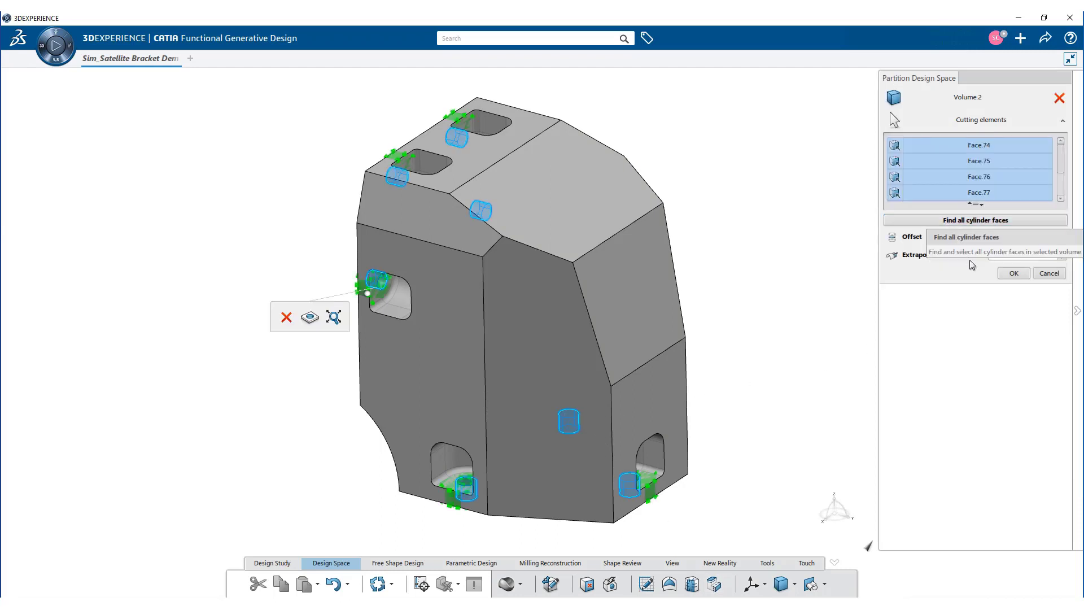
click(1062, 234)
click(1062, 234)
click(1062, 234)
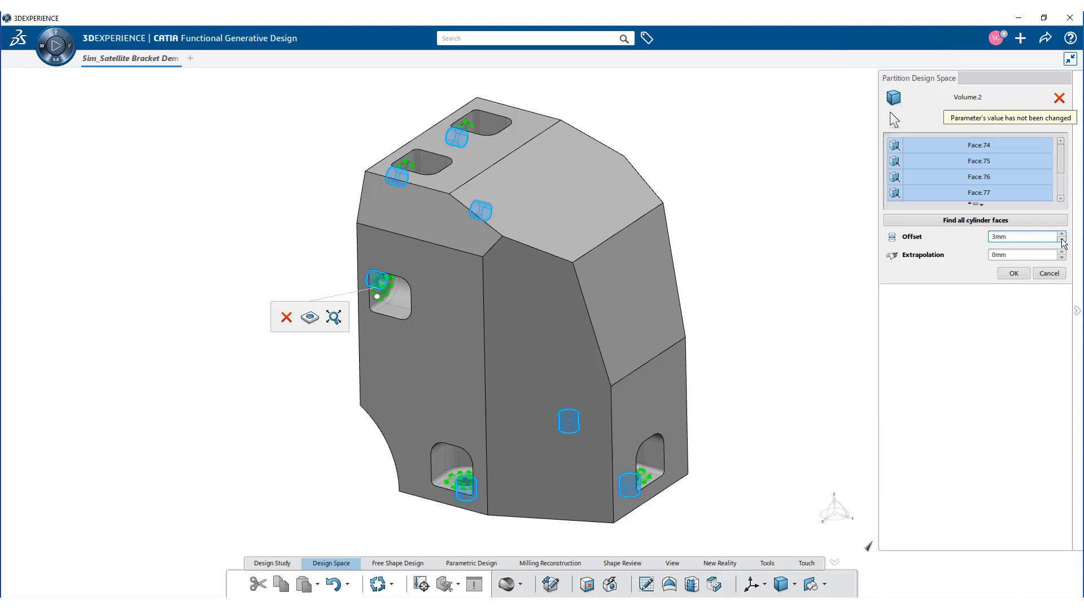
click(1014, 273)
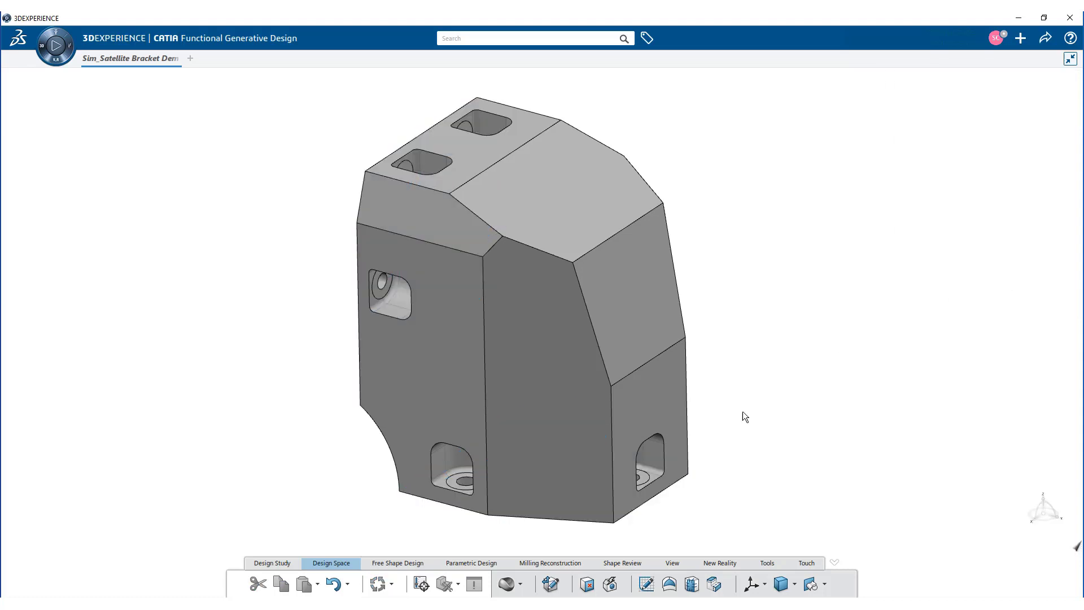
Step: Set the partitioned part as the design space
click(421, 584)
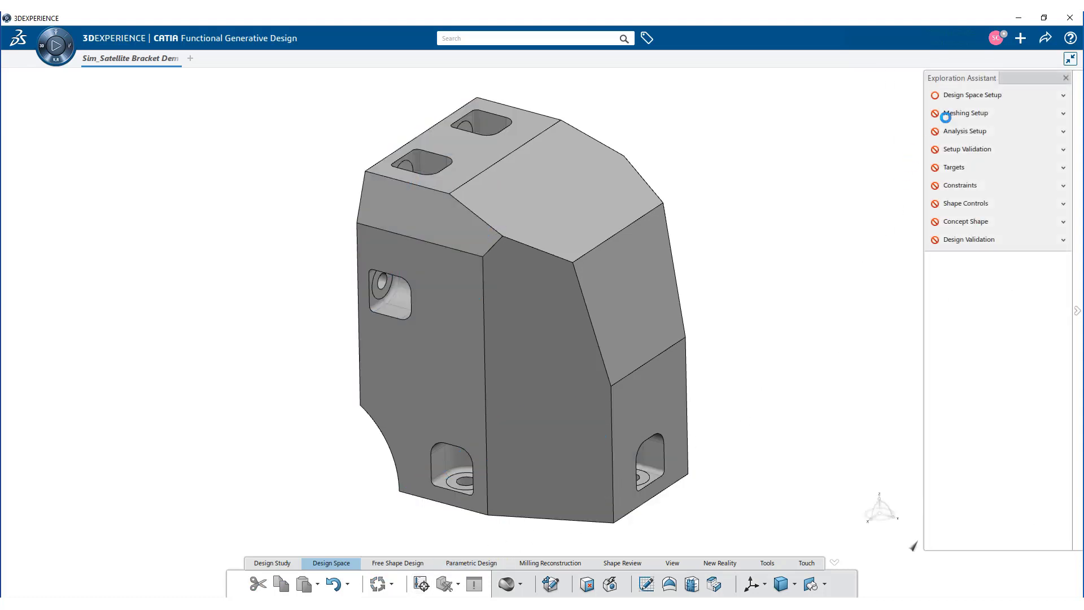
click(970, 100)
click(650, 283)
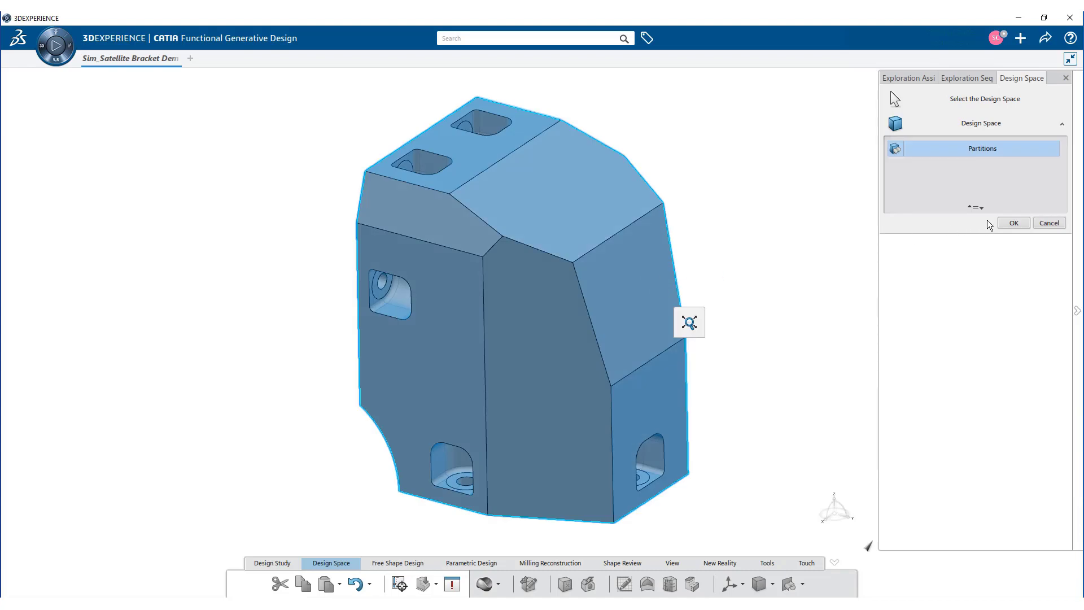
click(1012, 223)
Step: Generate and confirm functional regions on the holes and faces
click(941, 147)
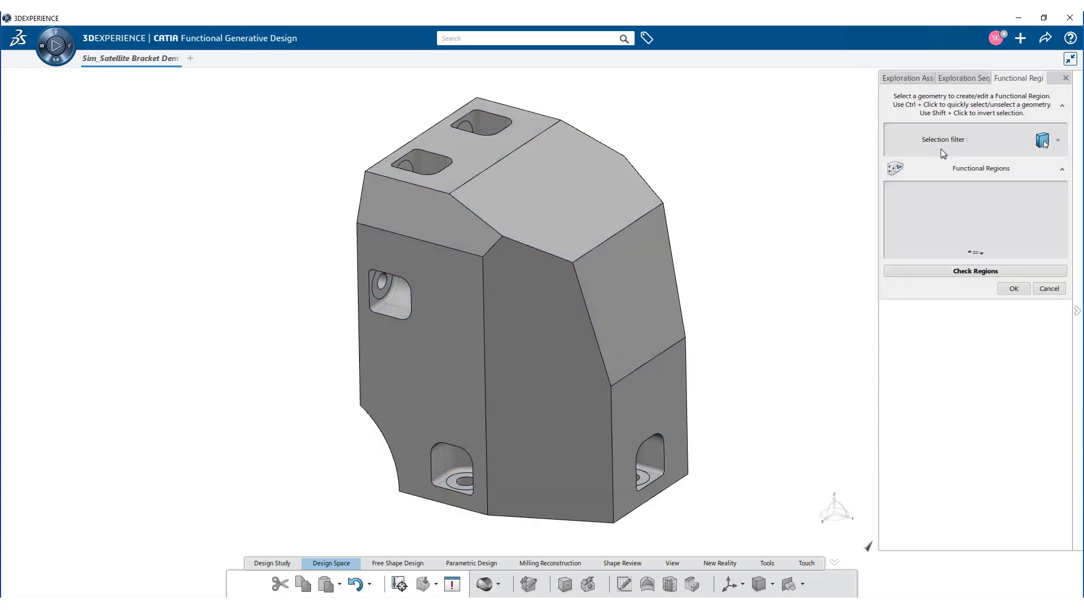
click(903, 168)
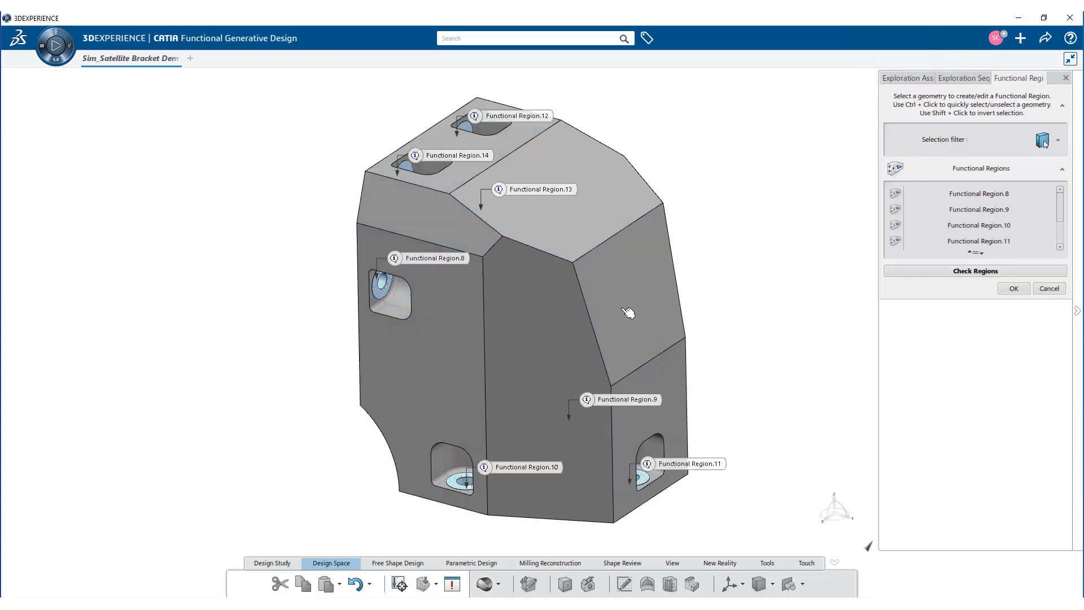
click(1014, 289)
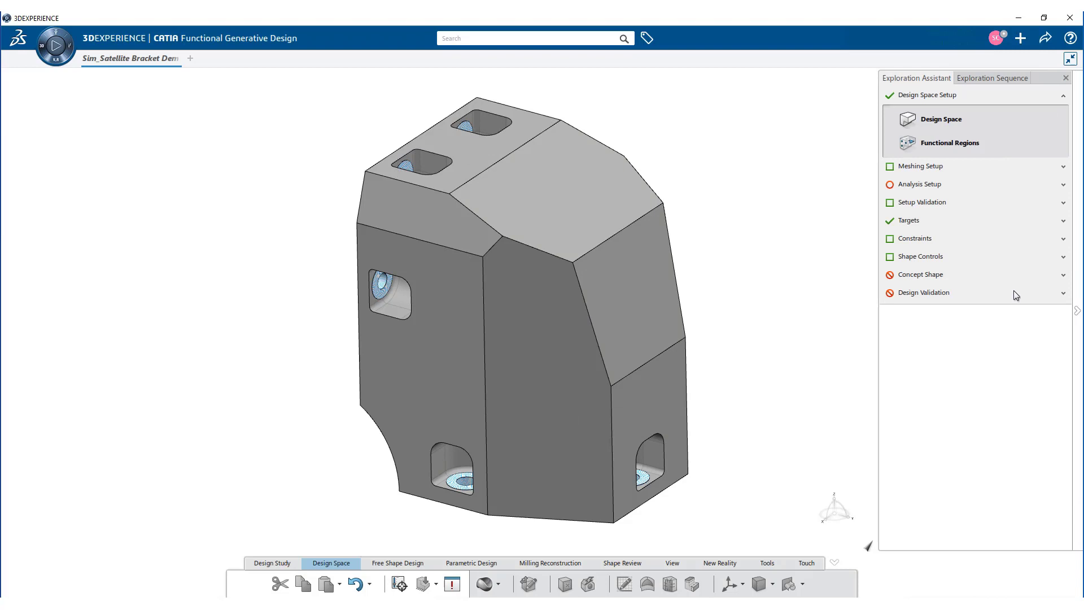
Step: Preview and accept the auto 3.331mm linear tetrahedron mesh in Meshing Options
click(941, 167)
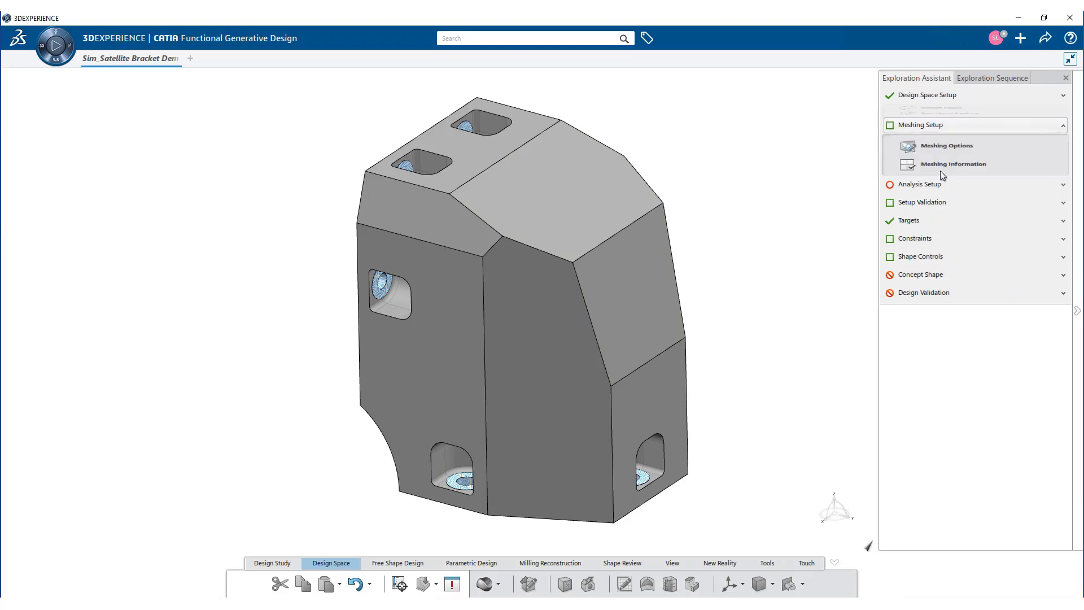
click(932, 141)
click(1043, 254)
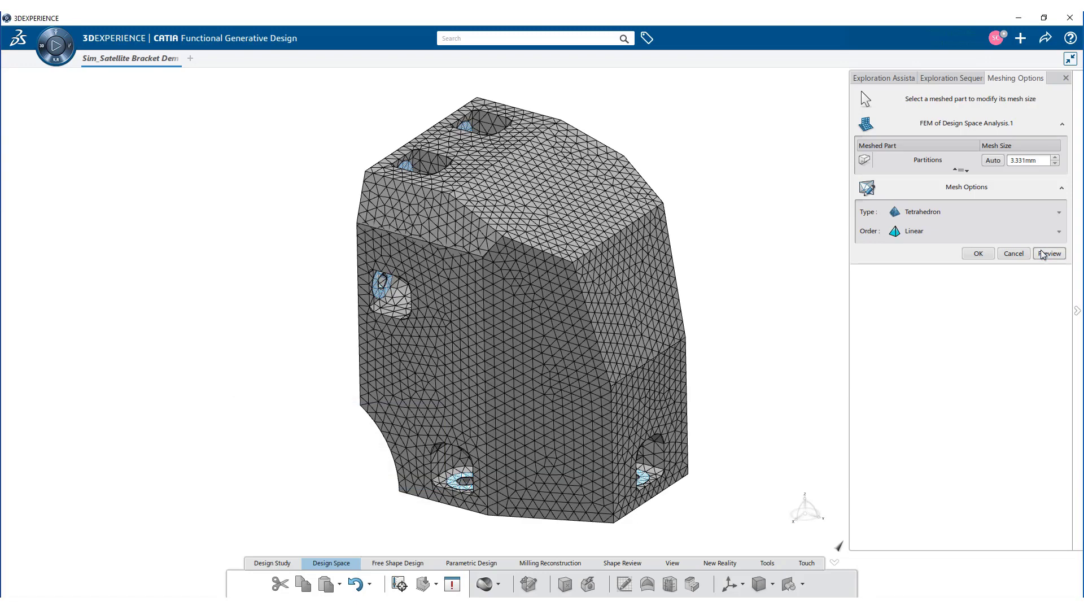
click(978, 253)
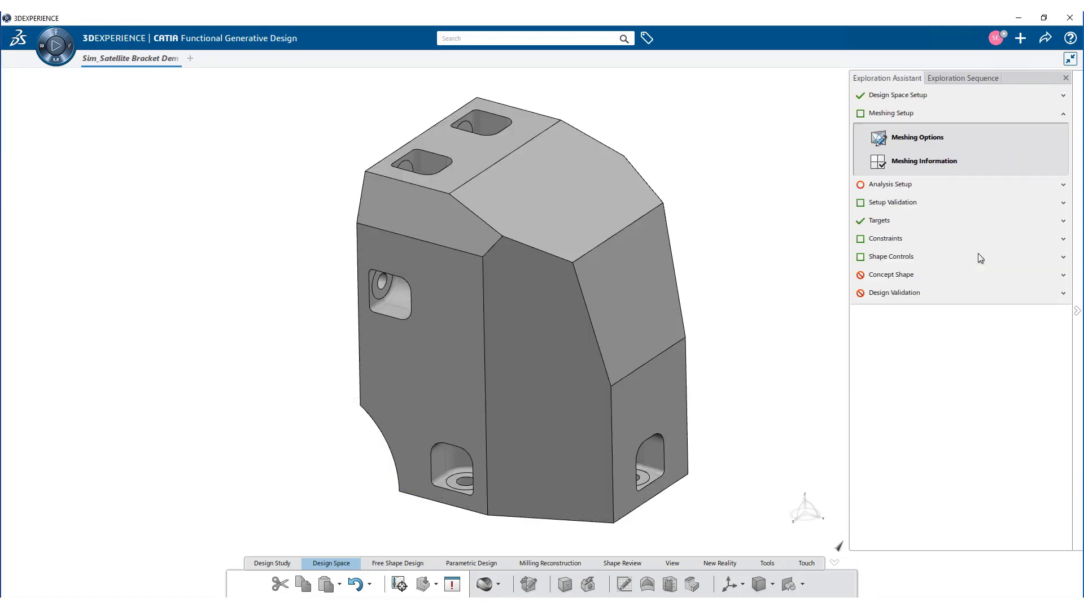
Step: Apply Remote Force.3 of -100 along Z on the four bolt-hole faces
click(959, 184)
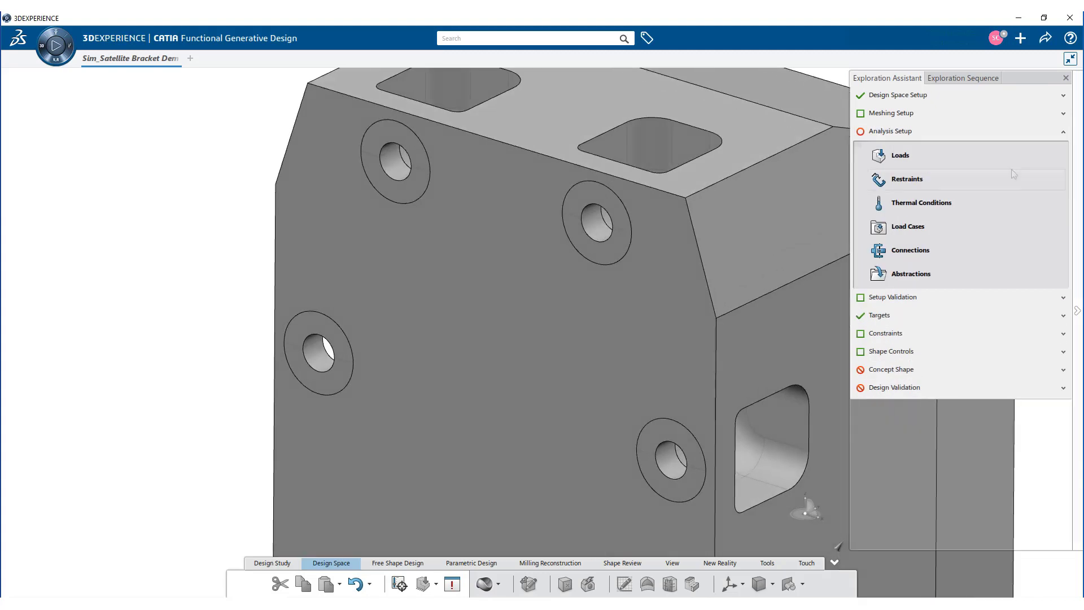
click(924, 158)
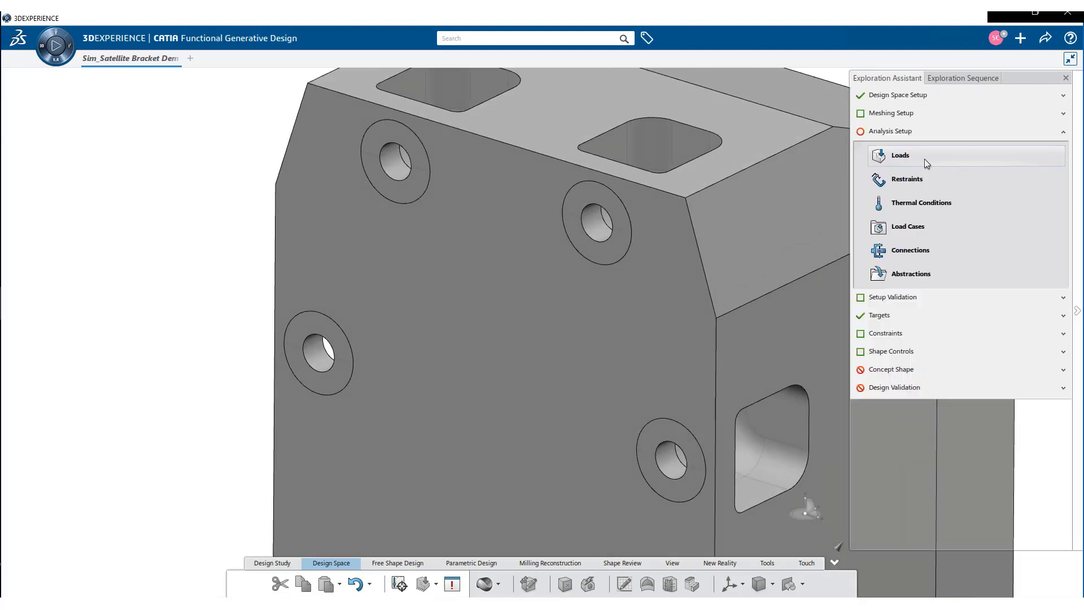
click(923, 159)
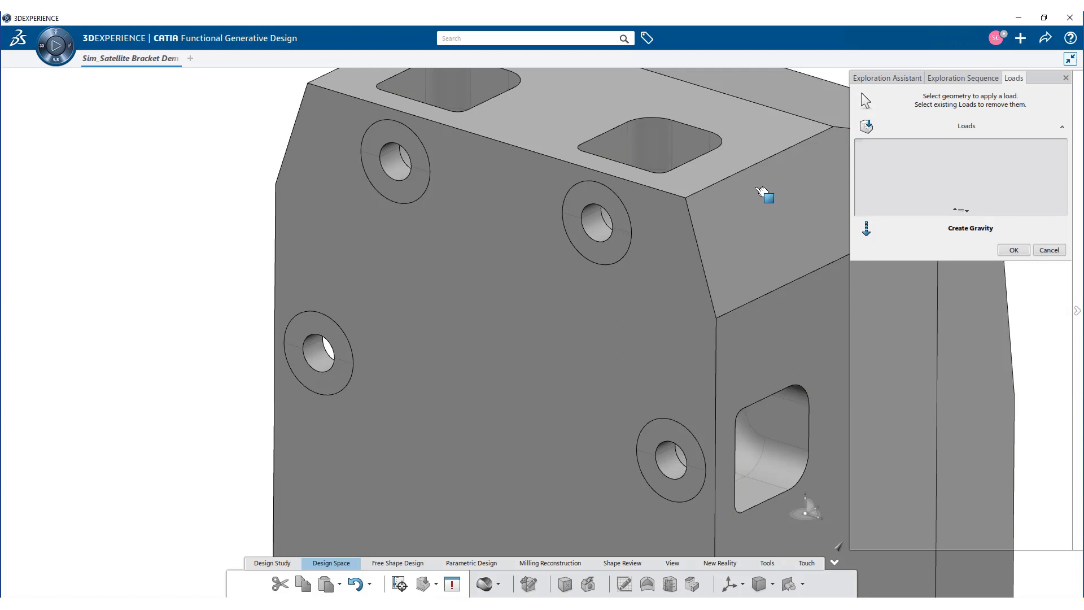
click(601, 223)
click(633, 267)
click(658, 397)
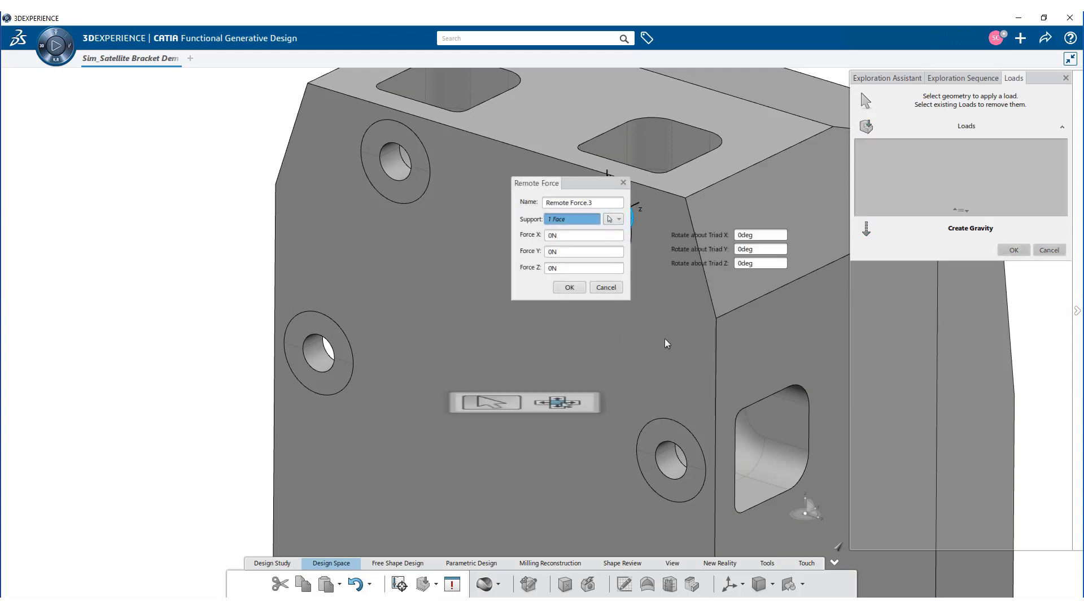
drag(555, 191, 481, 226)
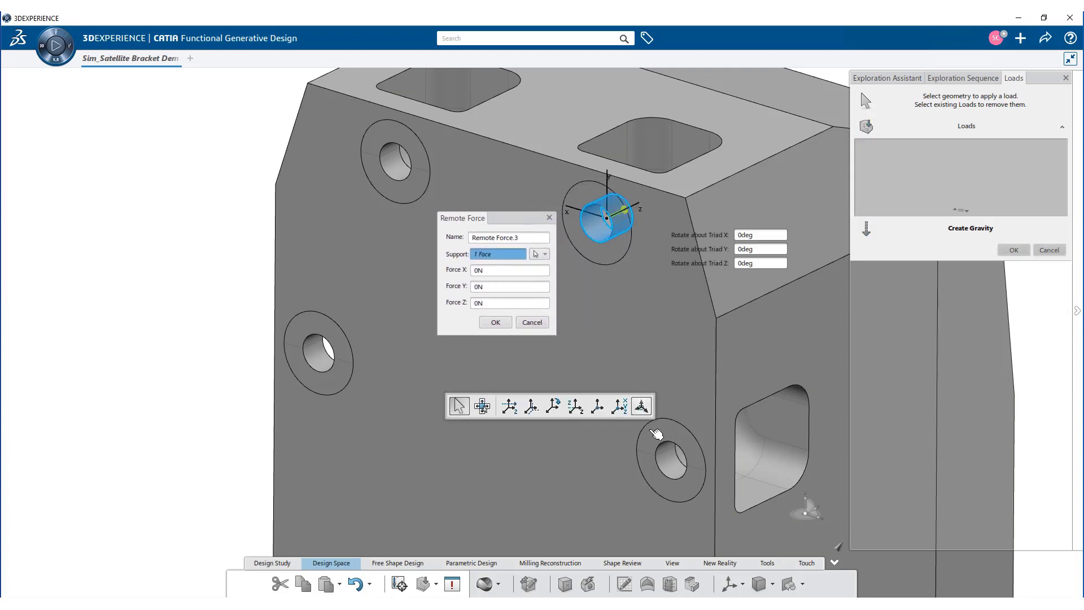
click(675, 455)
click(326, 370)
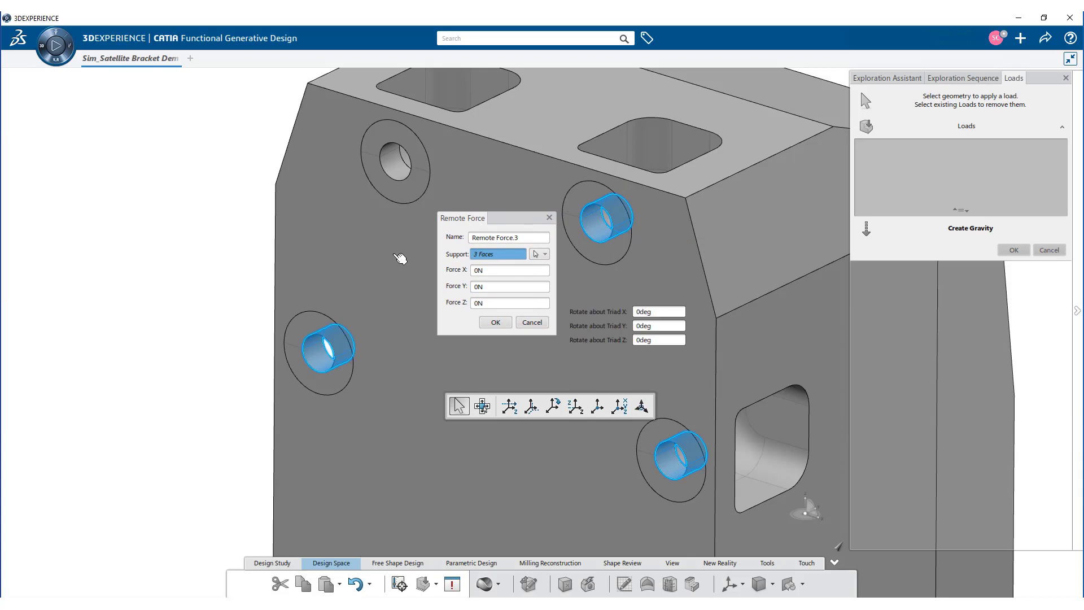
click(398, 160)
click(495, 303)
text(-100)
click(497, 322)
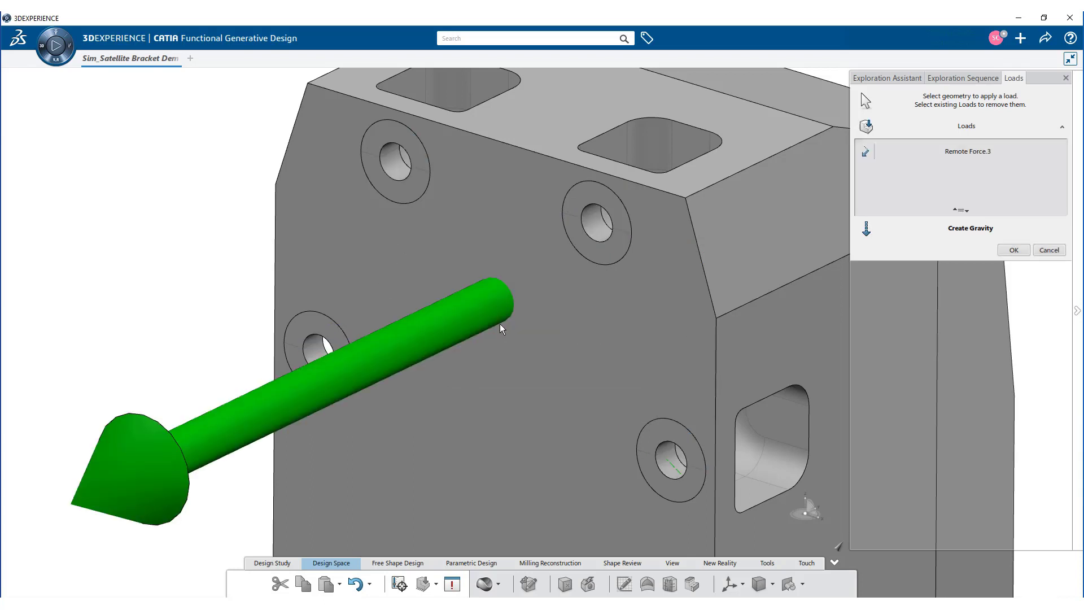
Step: Apply Remote Force.4 of -100 along X on the hole faces
click(672, 460)
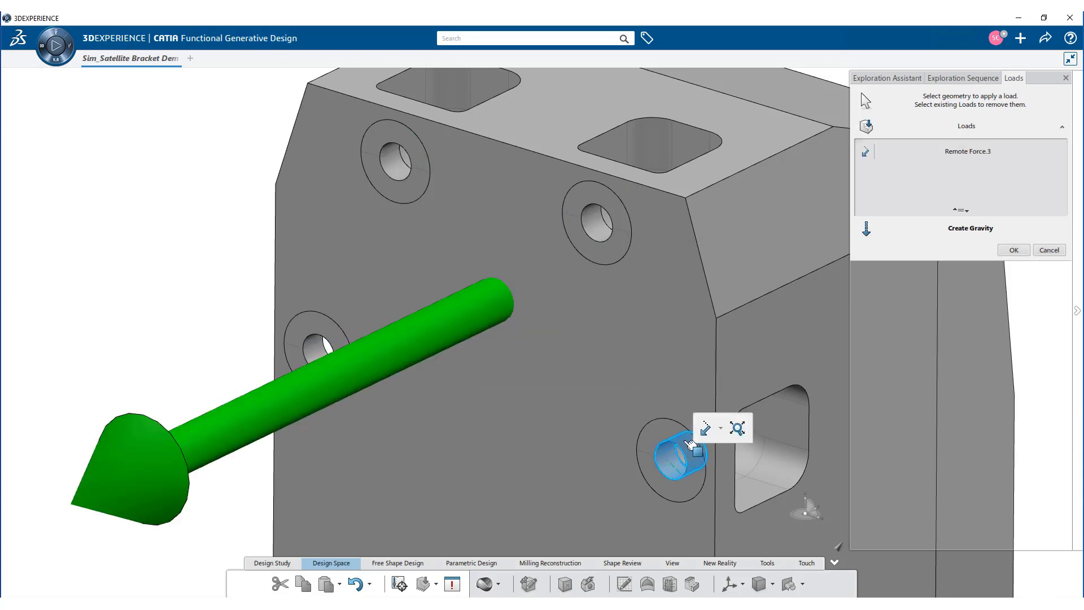
click(706, 428)
click(607, 217)
click(404, 157)
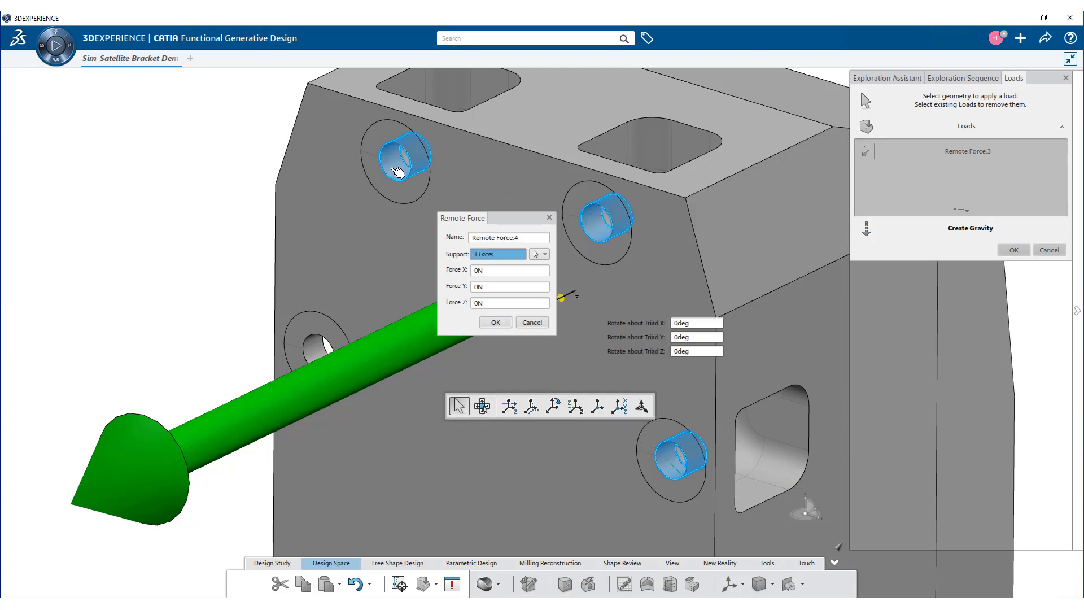
double_click(508, 269)
text(-100)
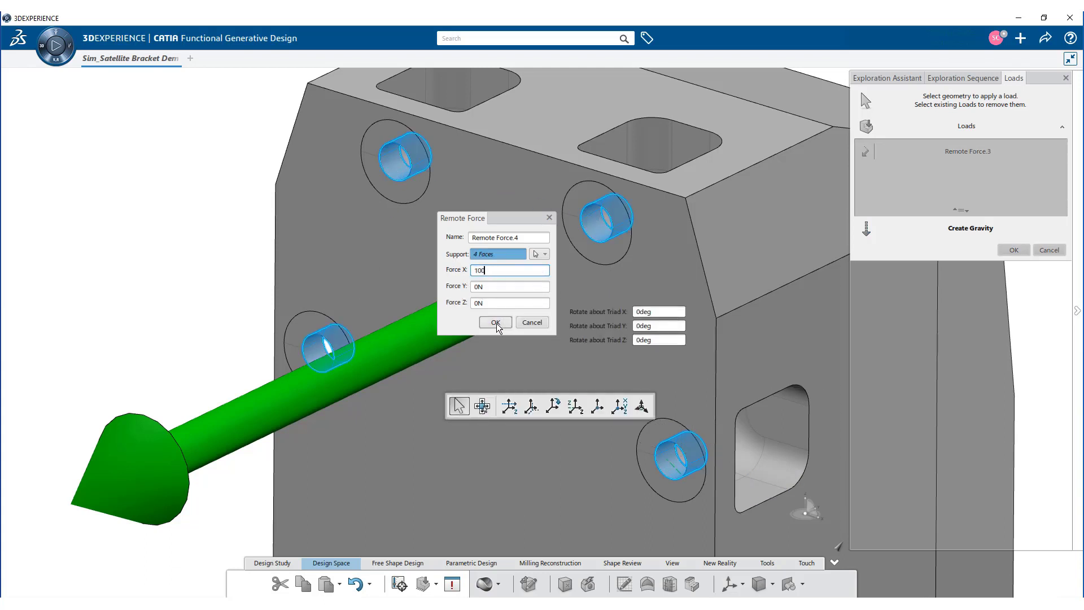
click(495, 322)
Step: Create two load cases, Linear Load Case.3 and Linear Load Case.4
click(1014, 250)
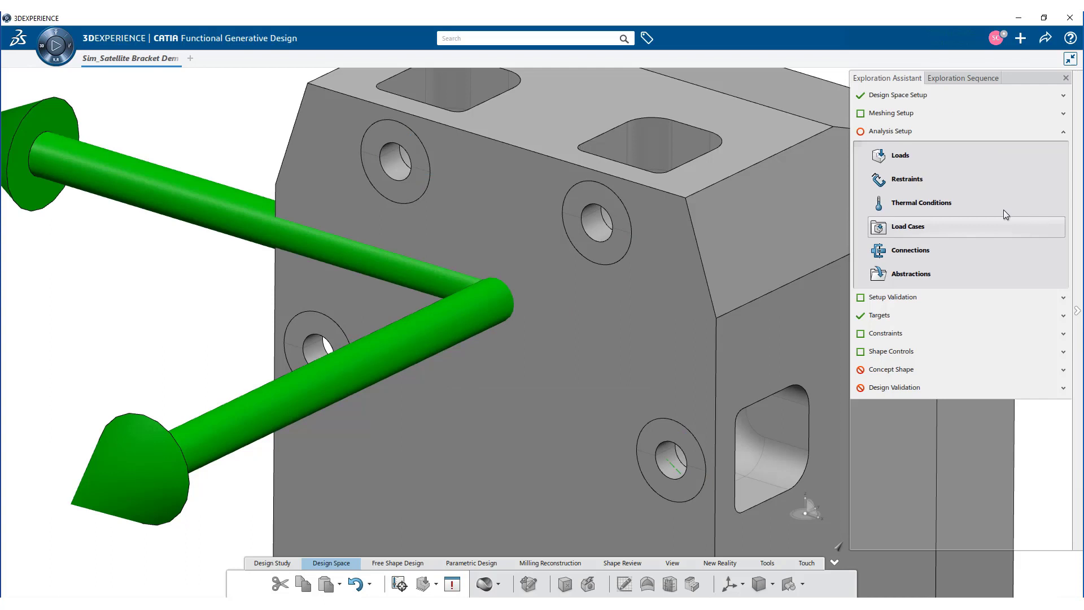
click(912, 225)
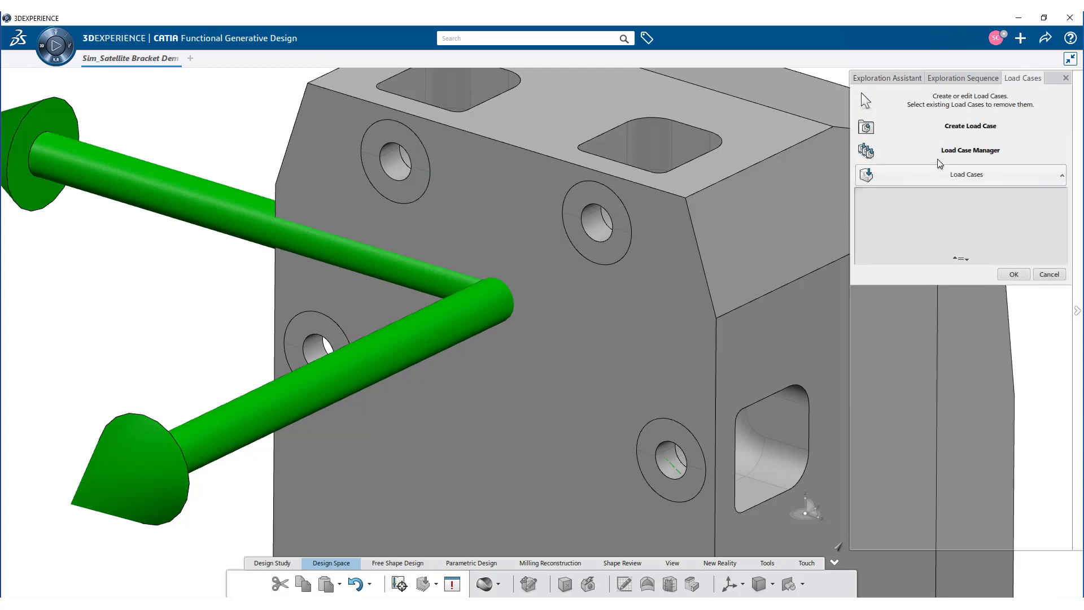
click(935, 135)
click(485, 255)
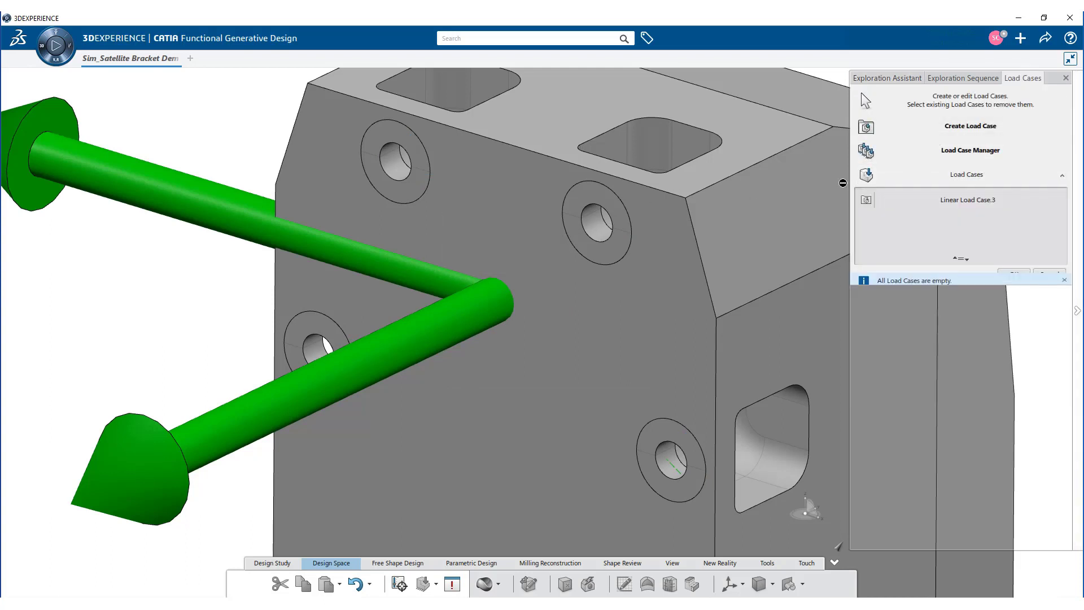
click(959, 132)
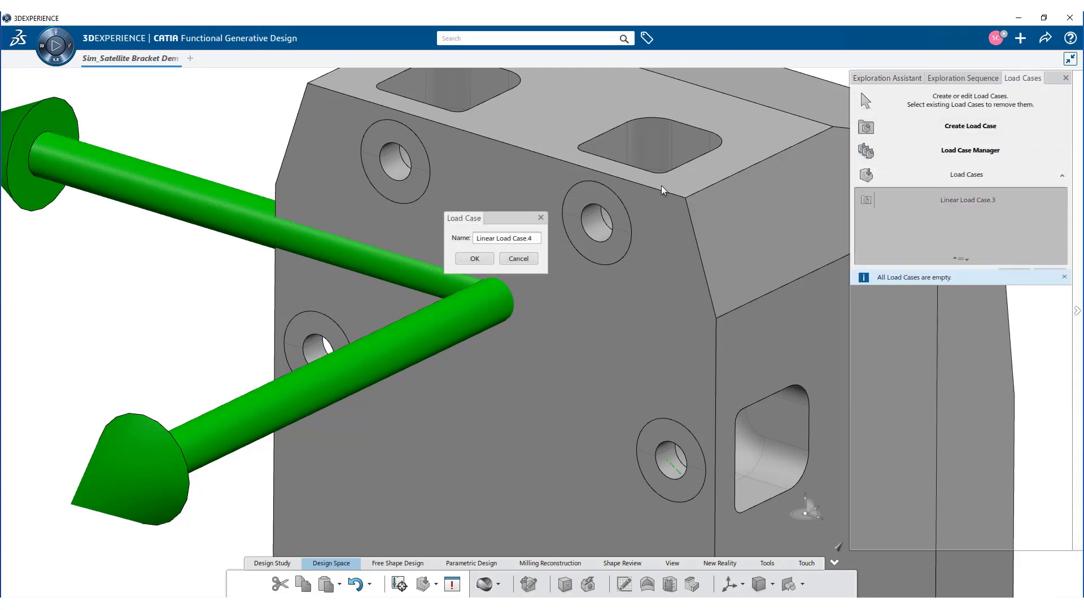
click(479, 260)
Step: Assign Remote Force.3 to Linear Load Case.3 and Remote Force.4 to Linear Load Case.4
click(979, 149)
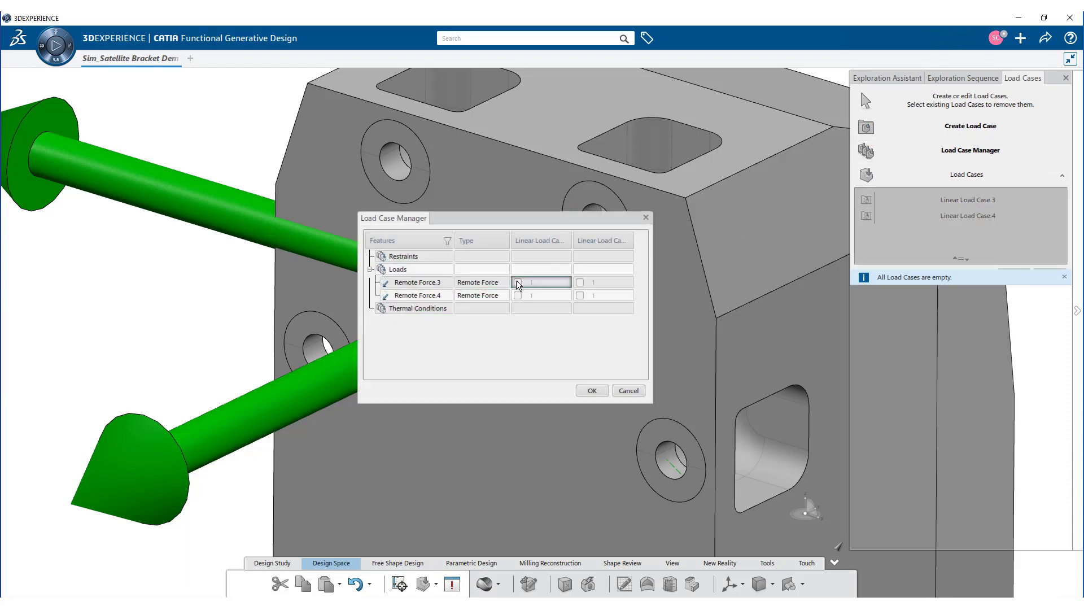
click(518, 282)
click(580, 295)
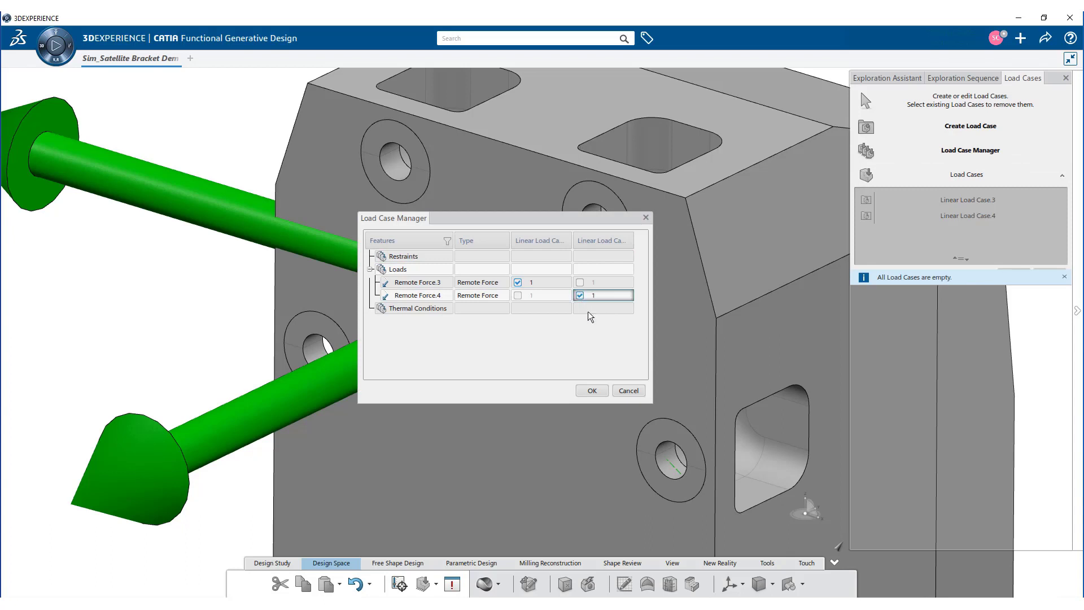
click(593, 389)
click(1019, 275)
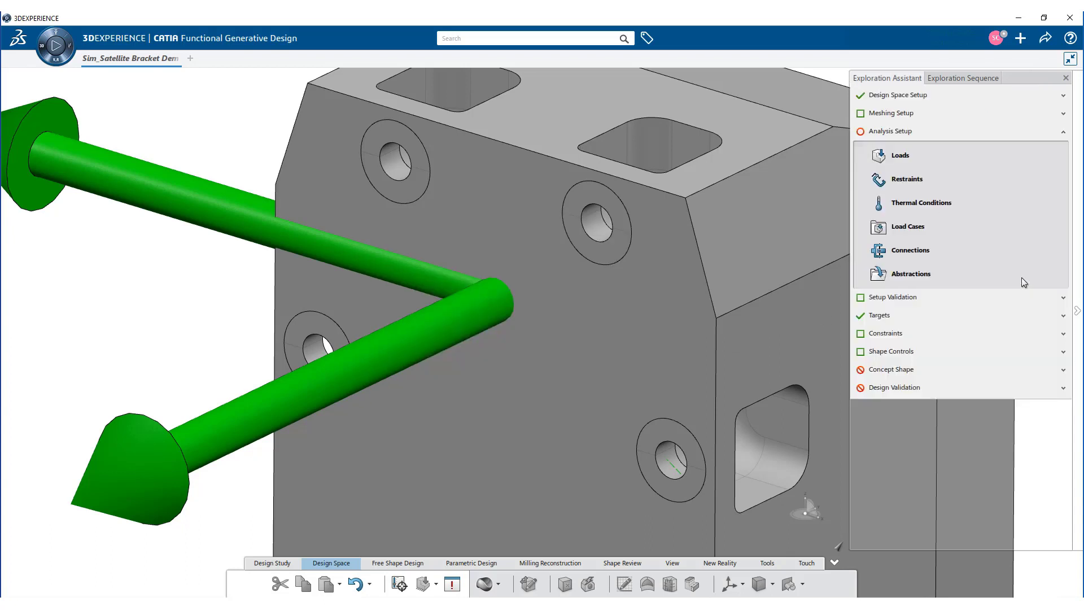
Step: Create Bolt.1 as a bolt connection in the lower bolt hole
click(1015, 251)
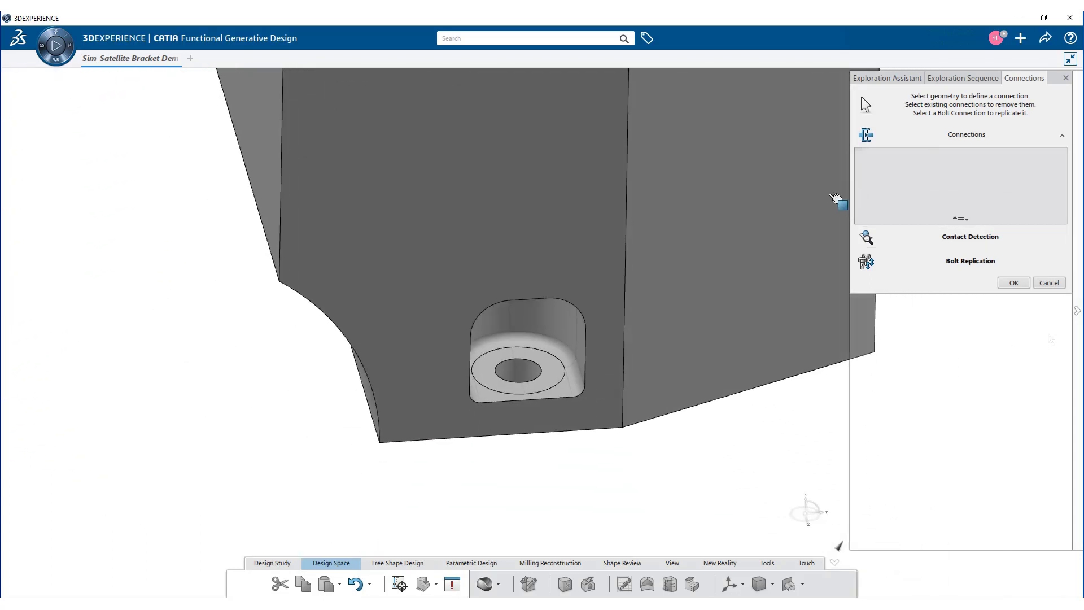
click(539, 366)
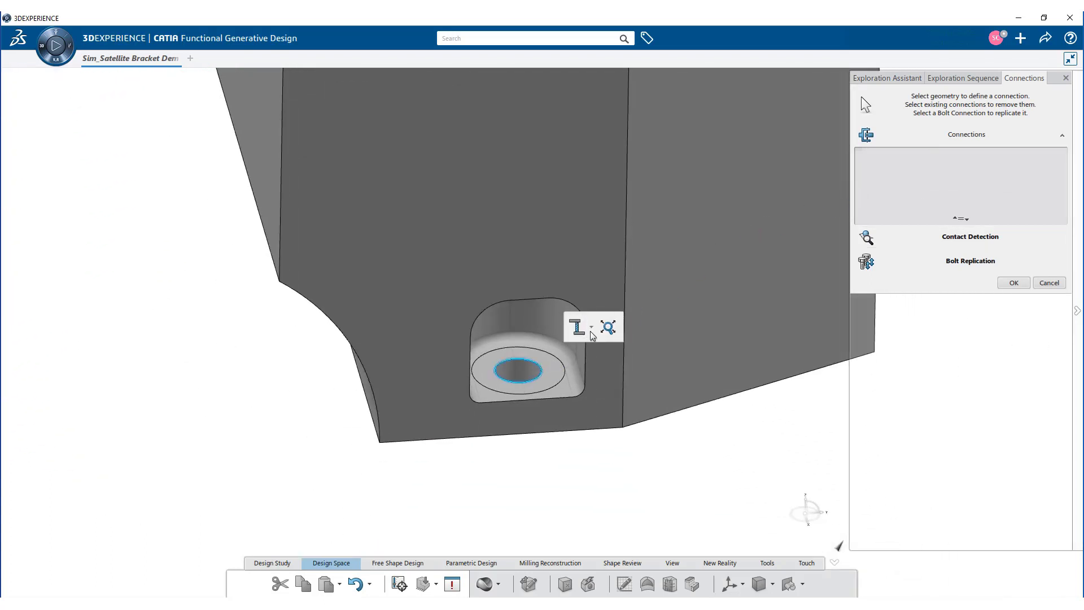
click(591, 329)
click(601, 416)
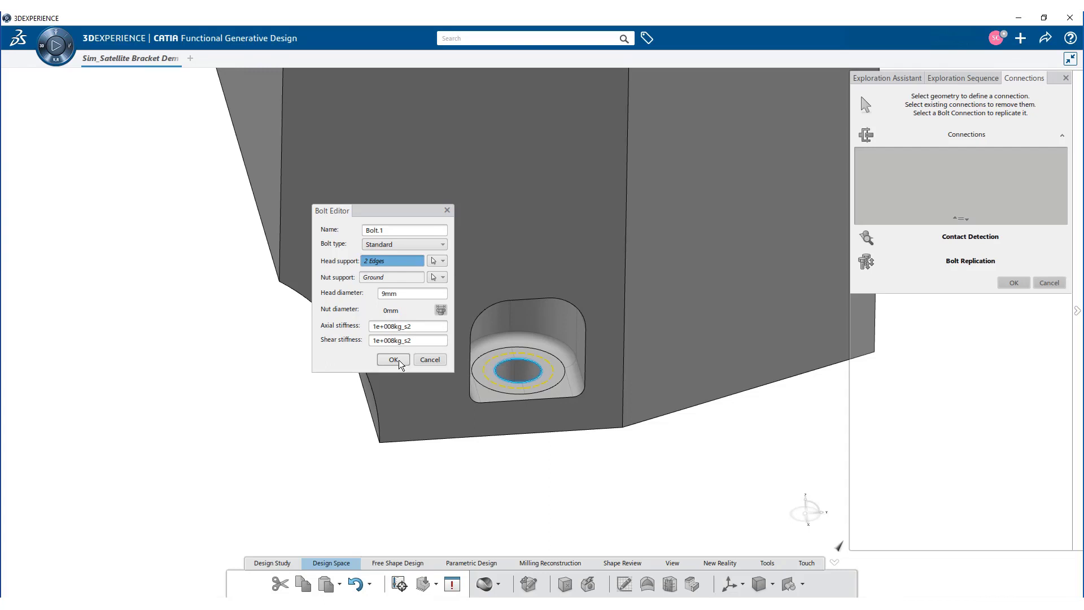
click(393, 360)
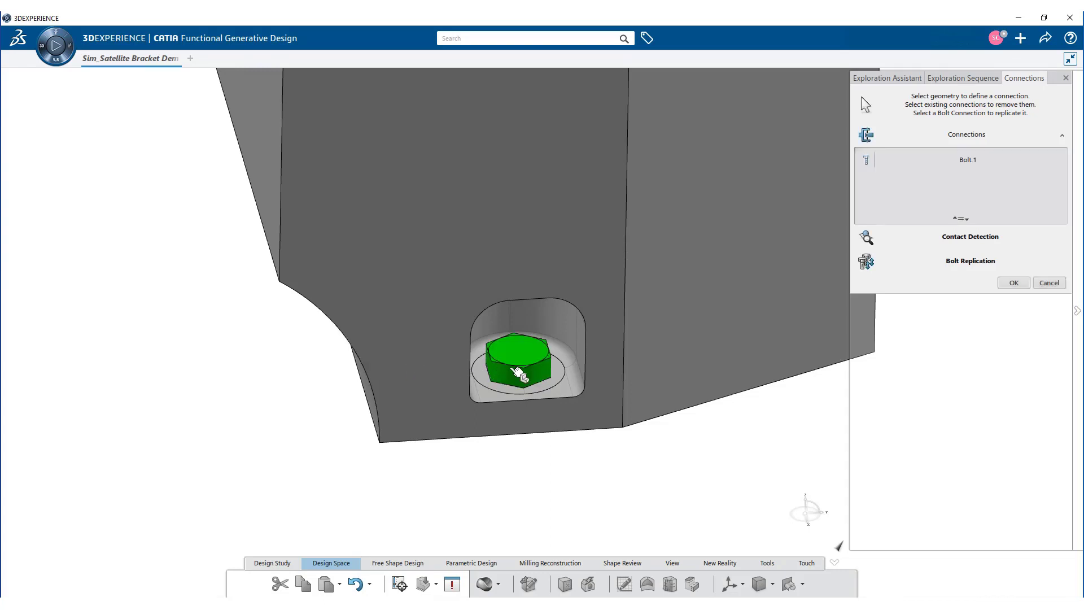
Step: Replicate Bolt.1 into the two matching holes found by Find Bolts
click(519, 373)
click(573, 327)
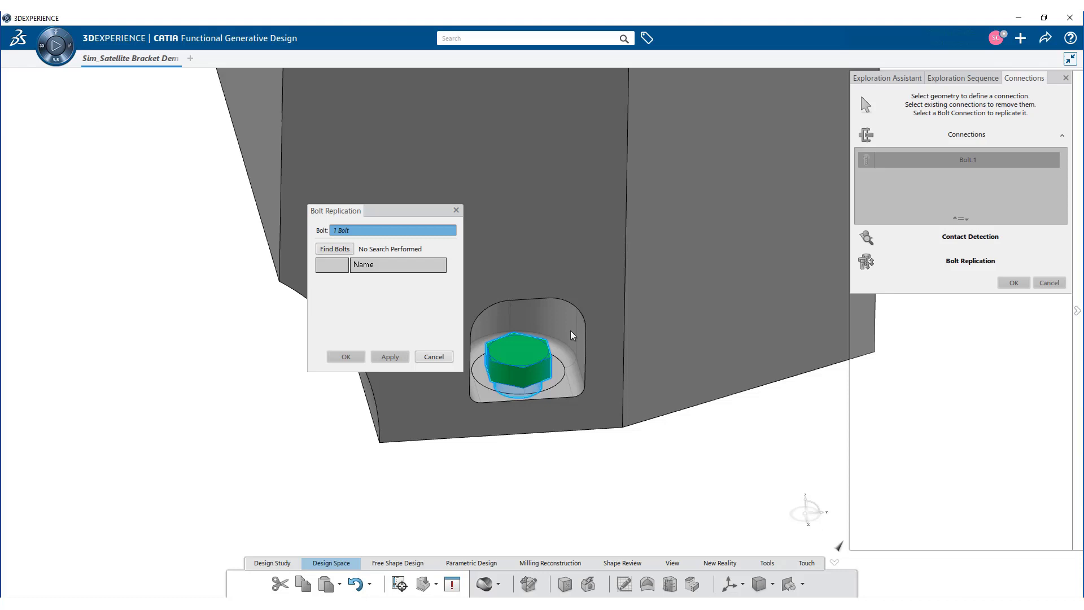
click(335, 249)
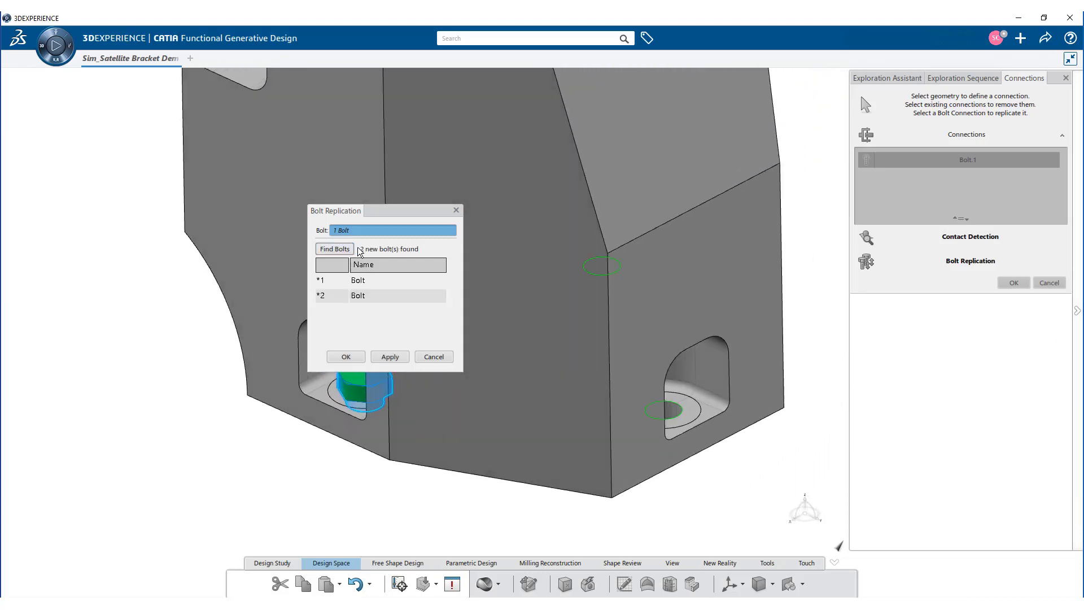
click(359, 361)
click(1013, 283)
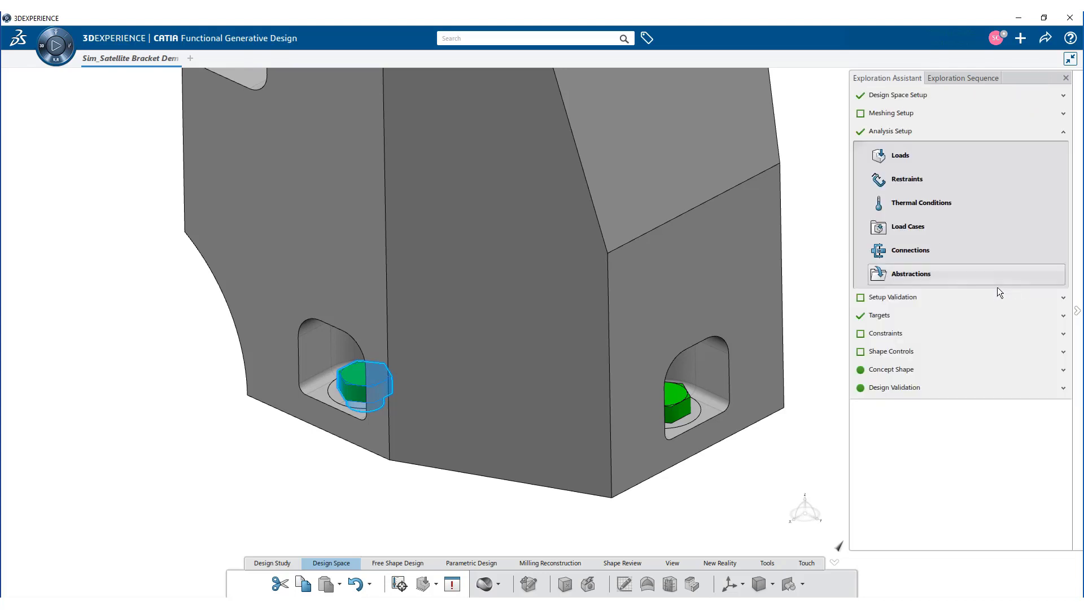
Step: Keep Maximize Stiffness as the objective and set Target Mass to 15%
click(890, 314)
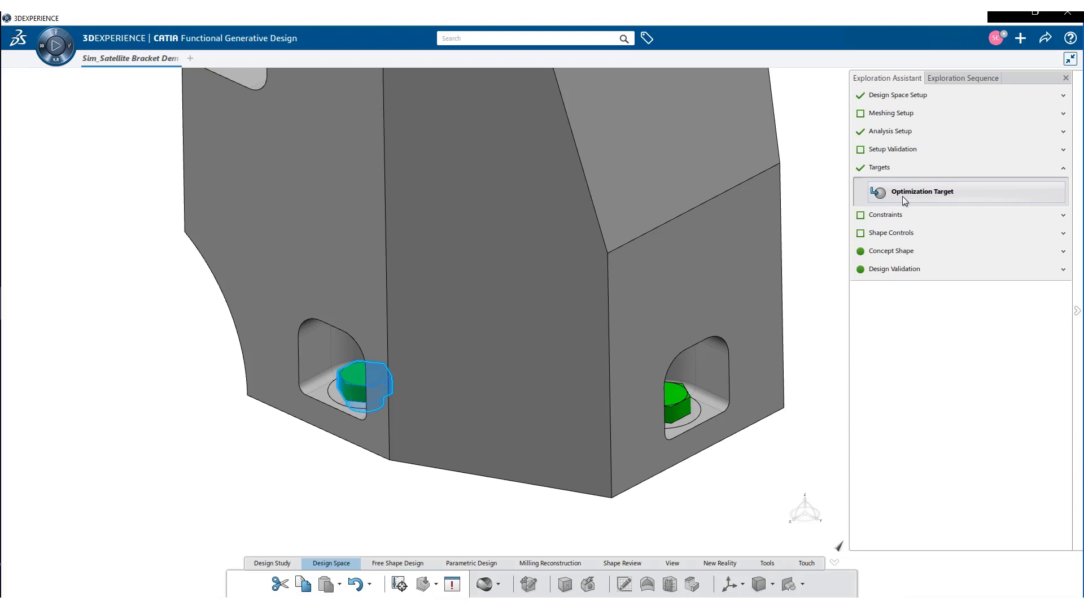
click(905, 192)
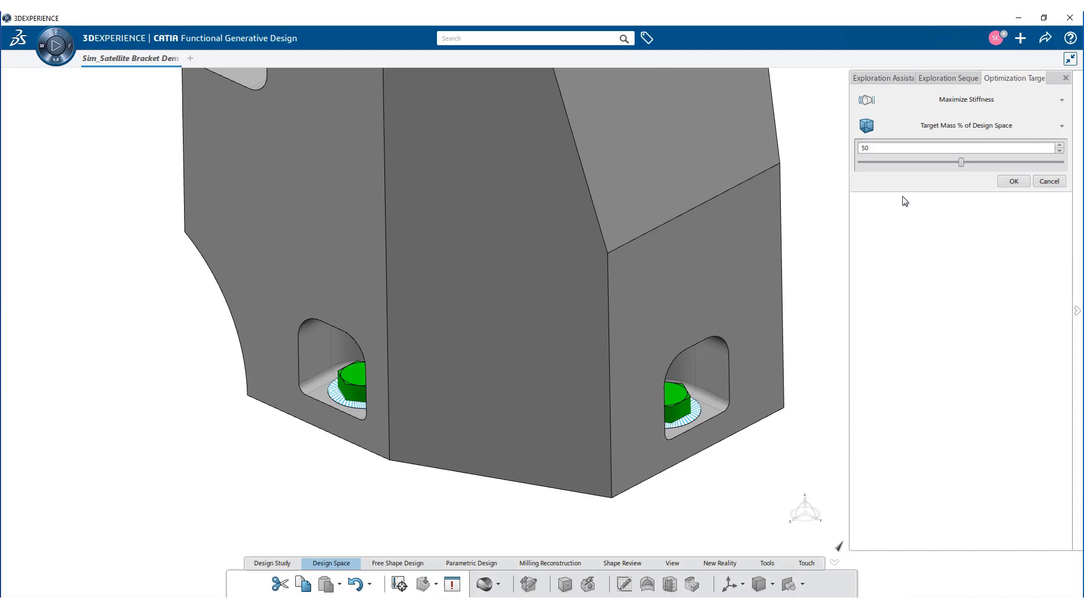
click(939, 102)
click(918, 129)
click(912, 148)
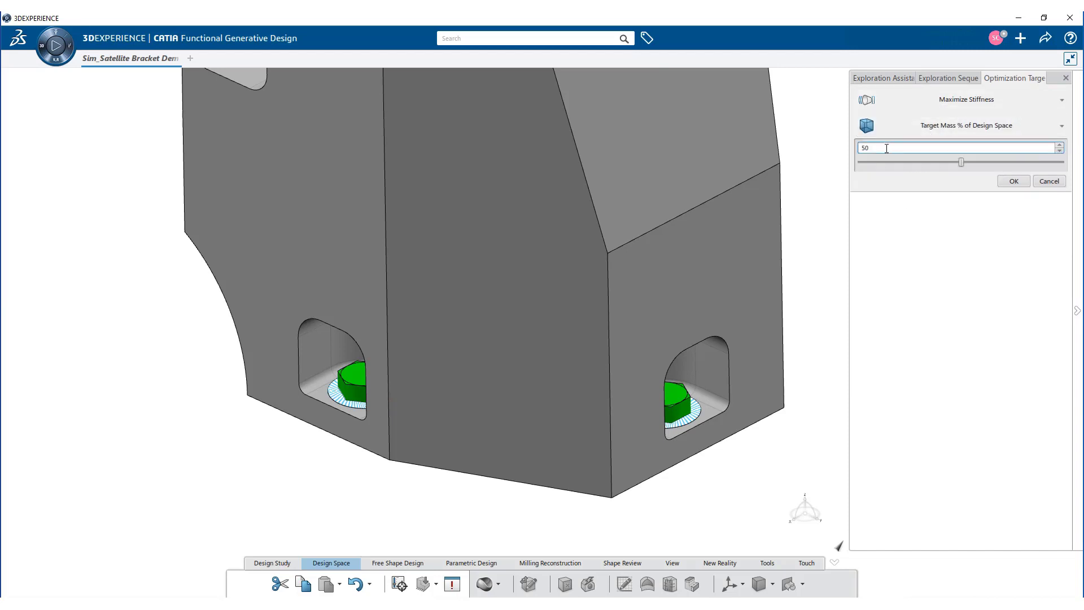
double_click(864, 148)
text(15)
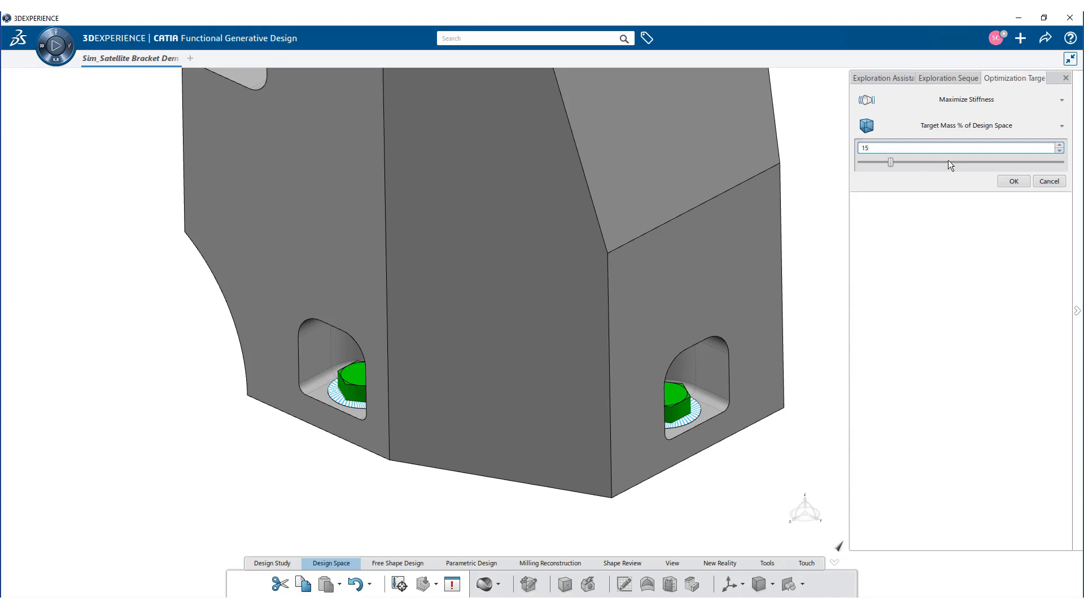
click(1010, 181)
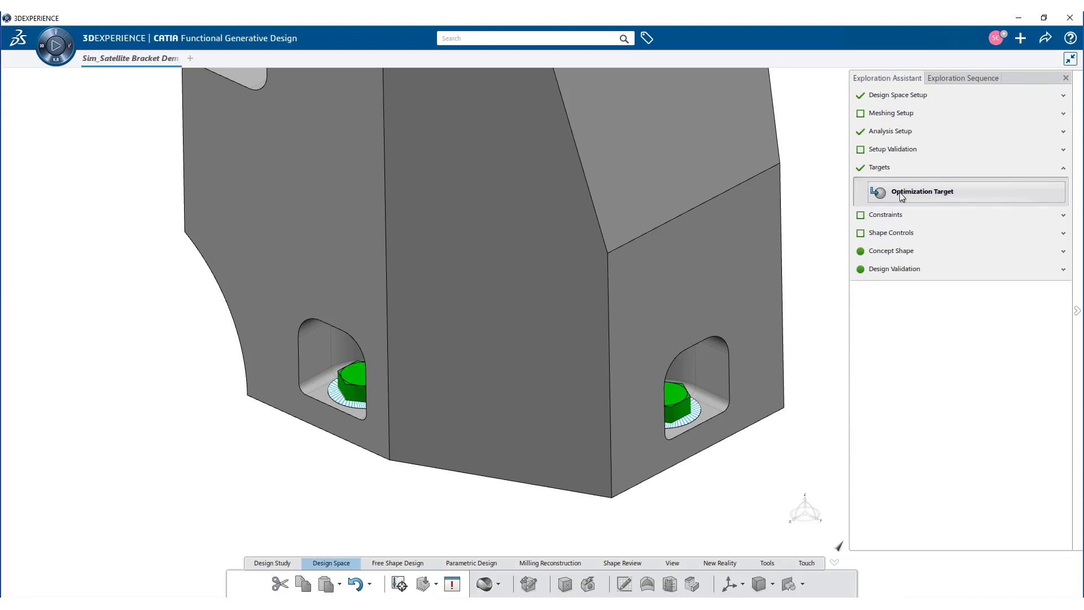
Step: Add Symmetry Control.1 to the bracket, using the small square face as the plane
click(891, 215)
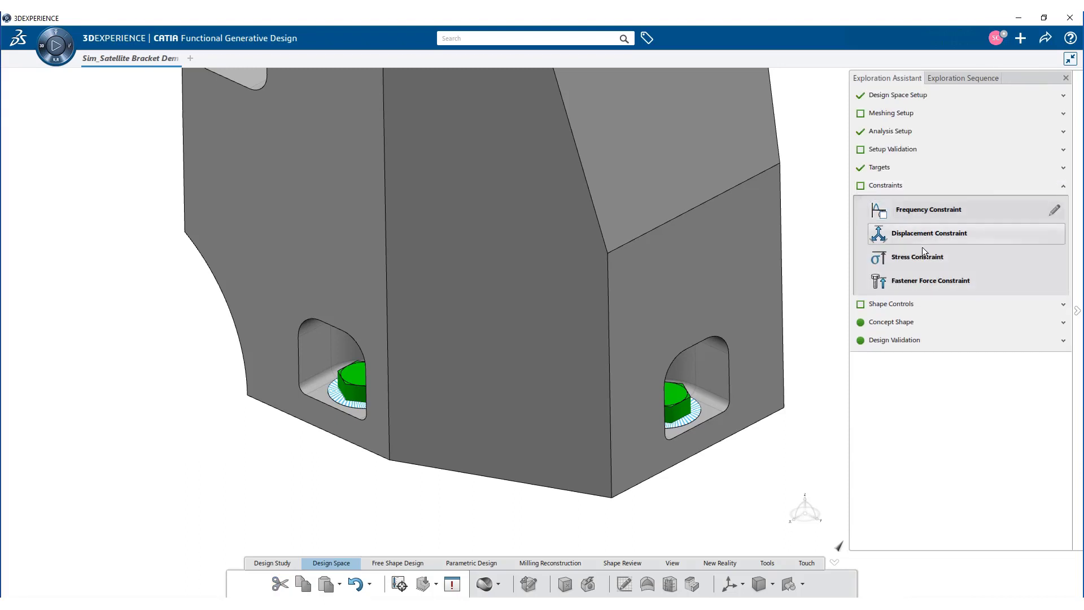
click(918, 304)
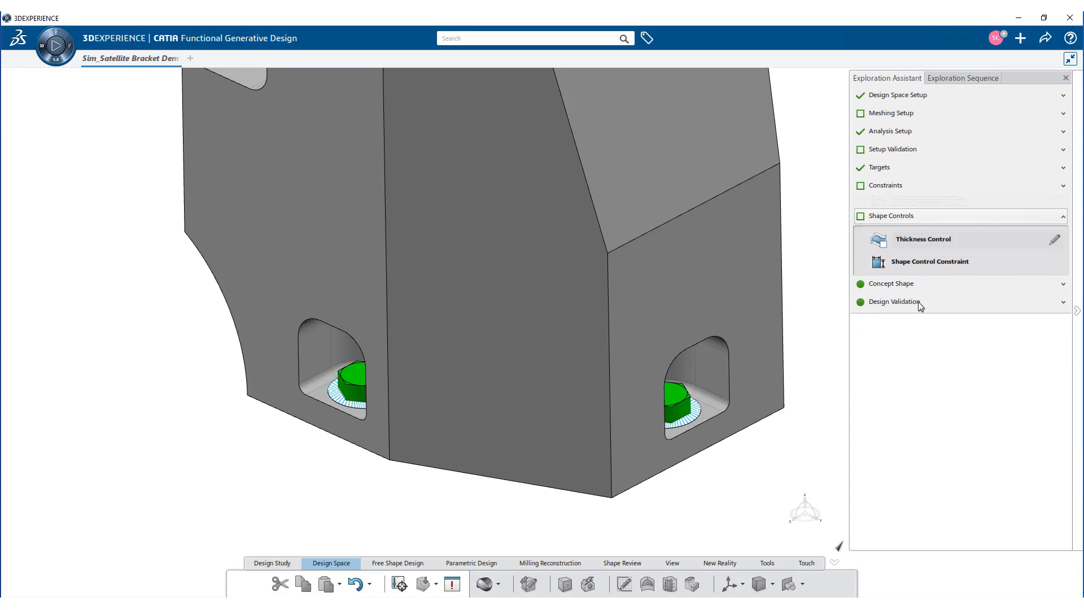
click(917, 252)
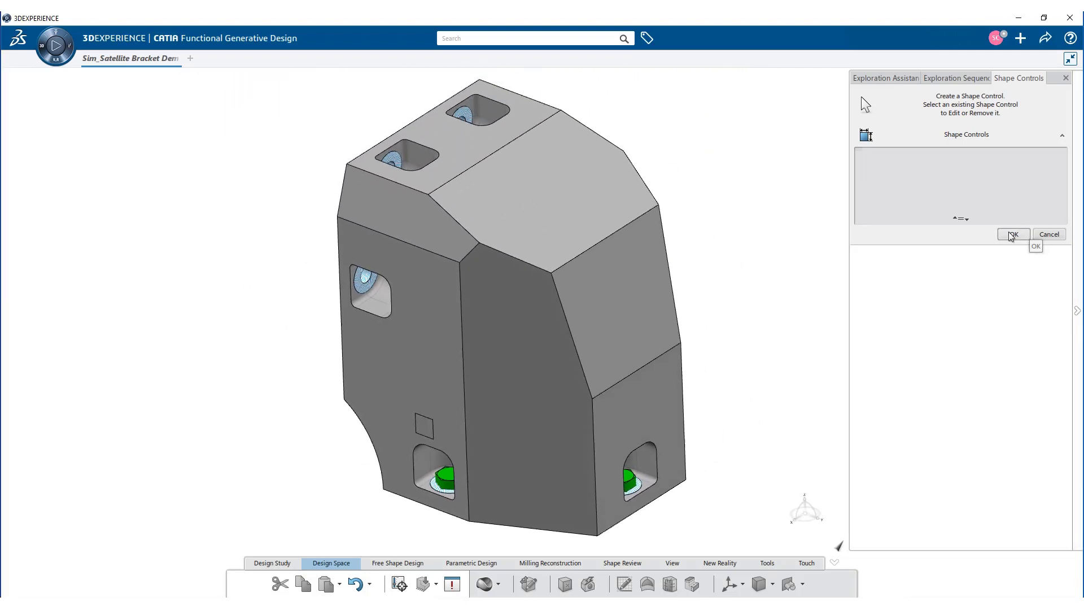
click(439, 429)
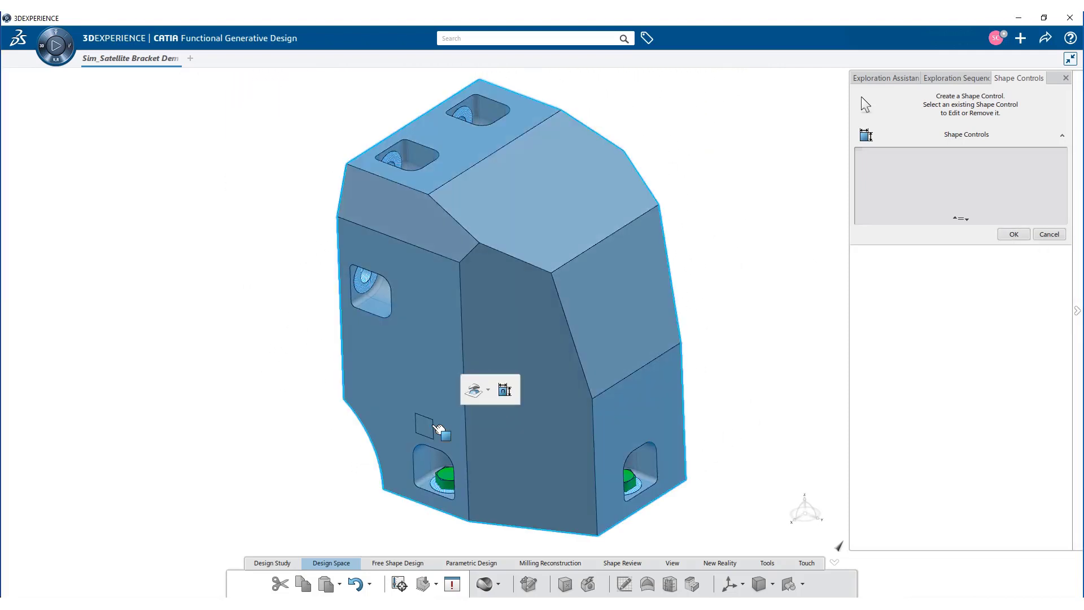
click(488, 390)
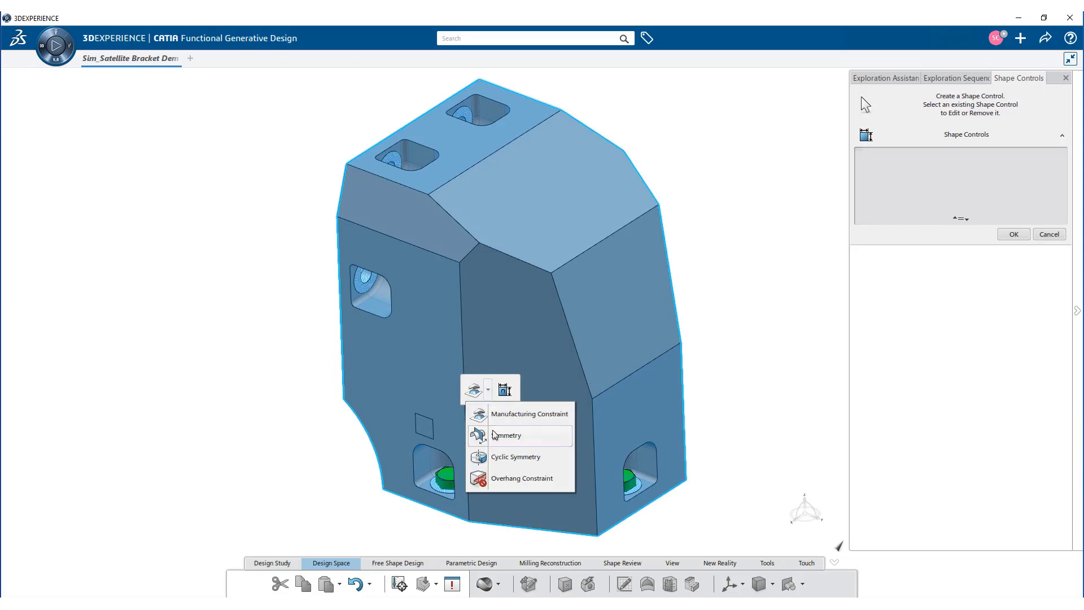
click(494, 434)
click(376, 265)
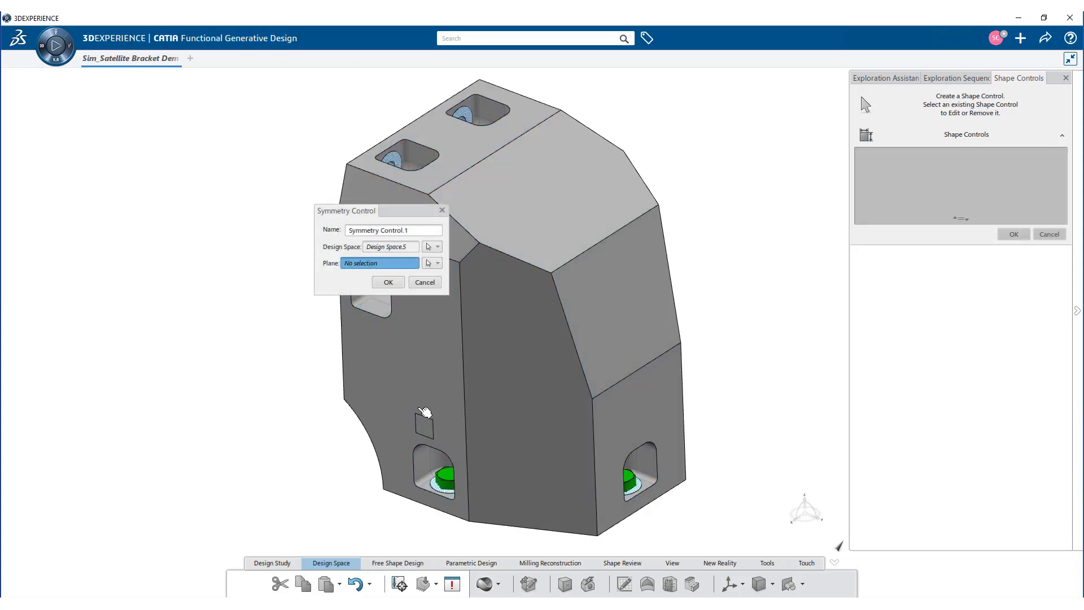
click(428, 423)
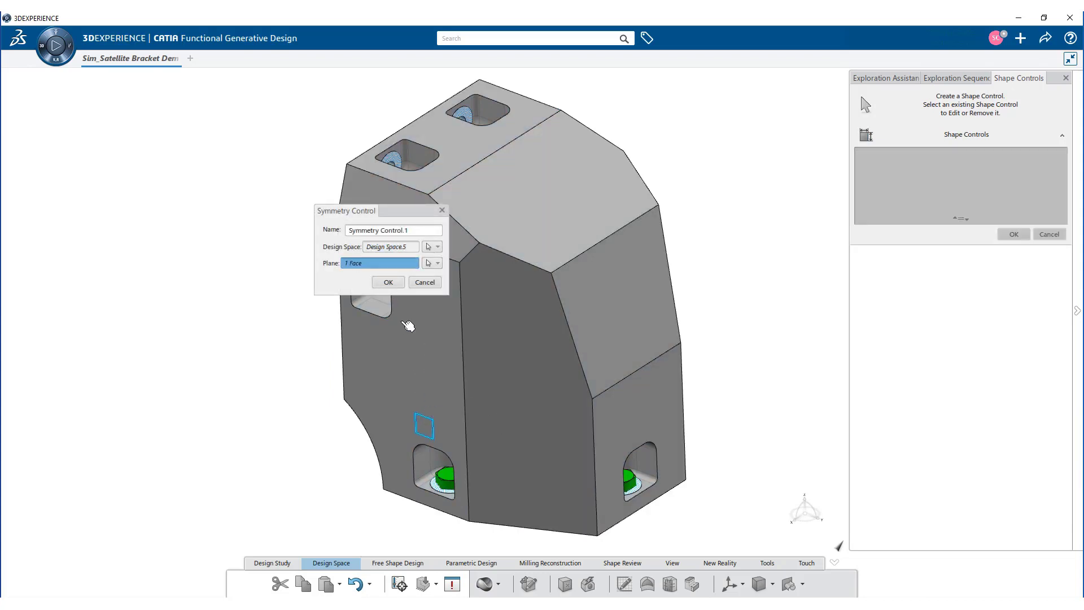
click(395, 289)
click(1012, 233)
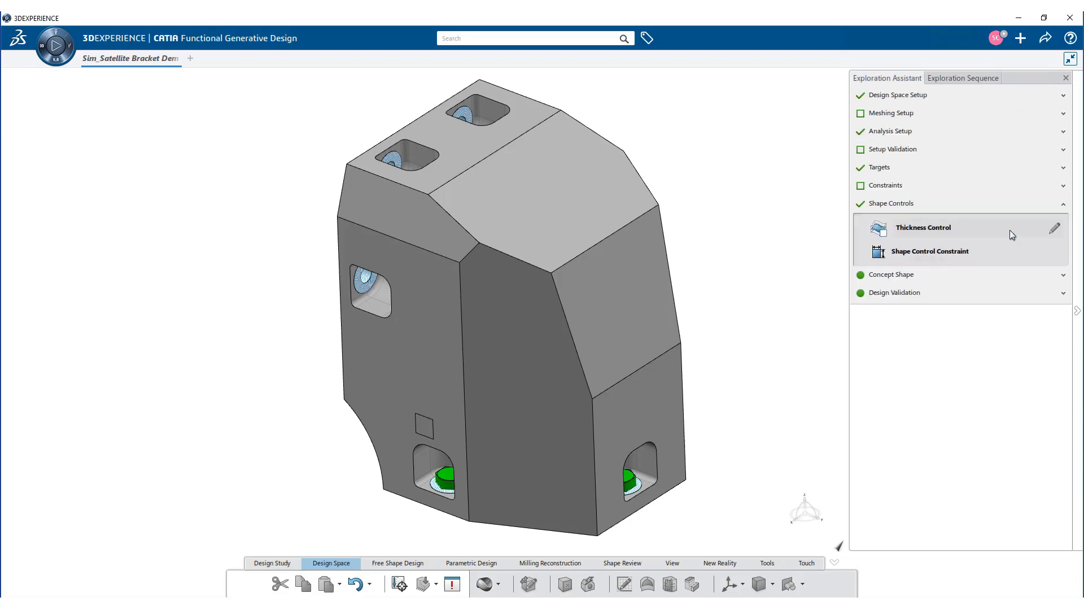
Step: Compute the optimized shape, review stiffness/mass results and history, then continue
click(892, 275)
click(898, 252)
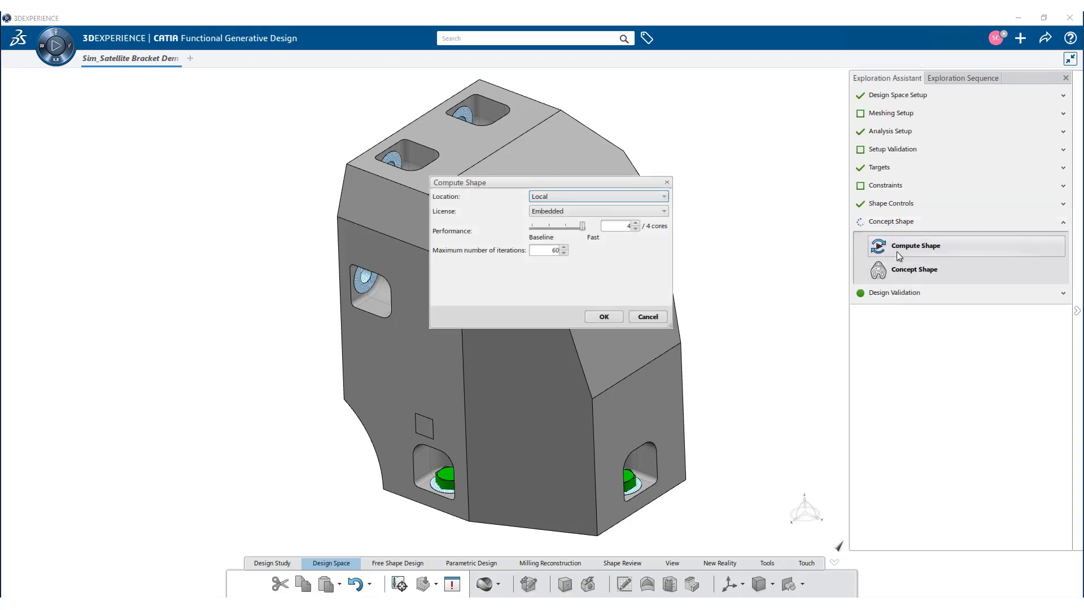
click(604, 317)
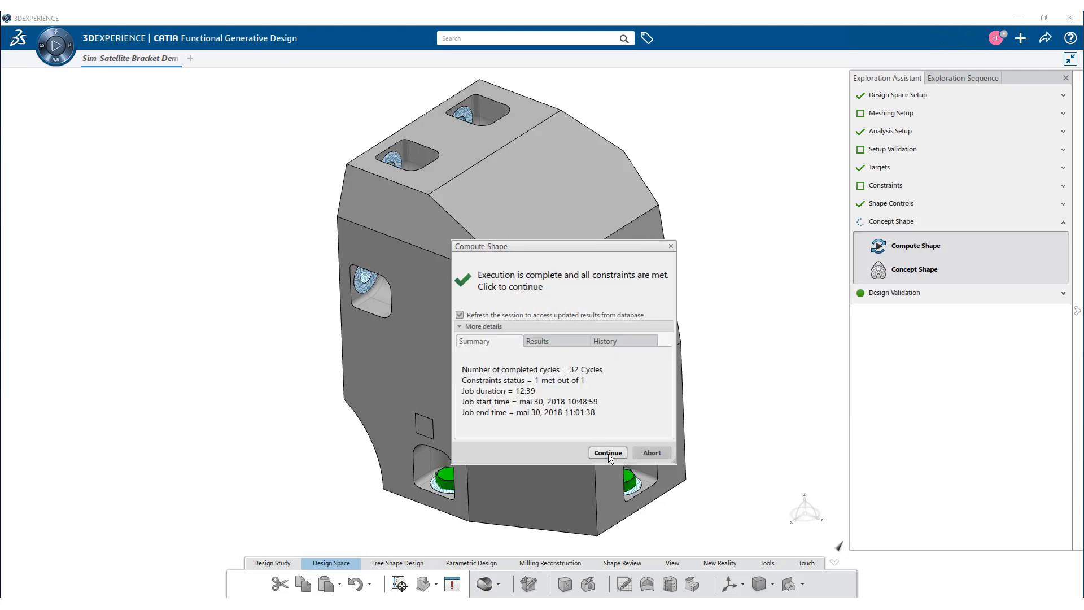
click(546, 343)
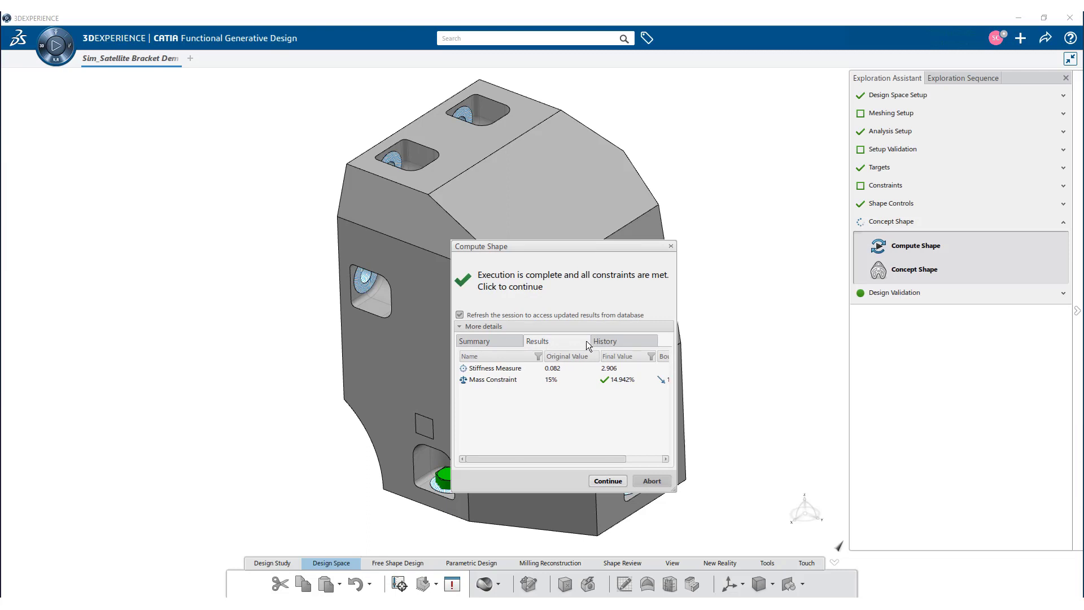
click(632, 341)
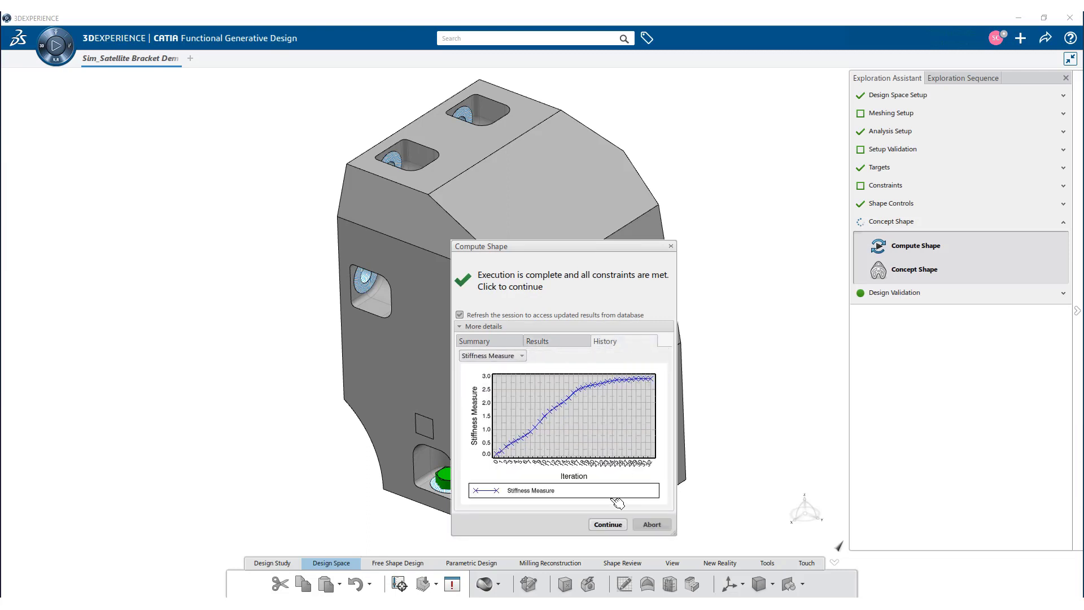
click(607, 524)
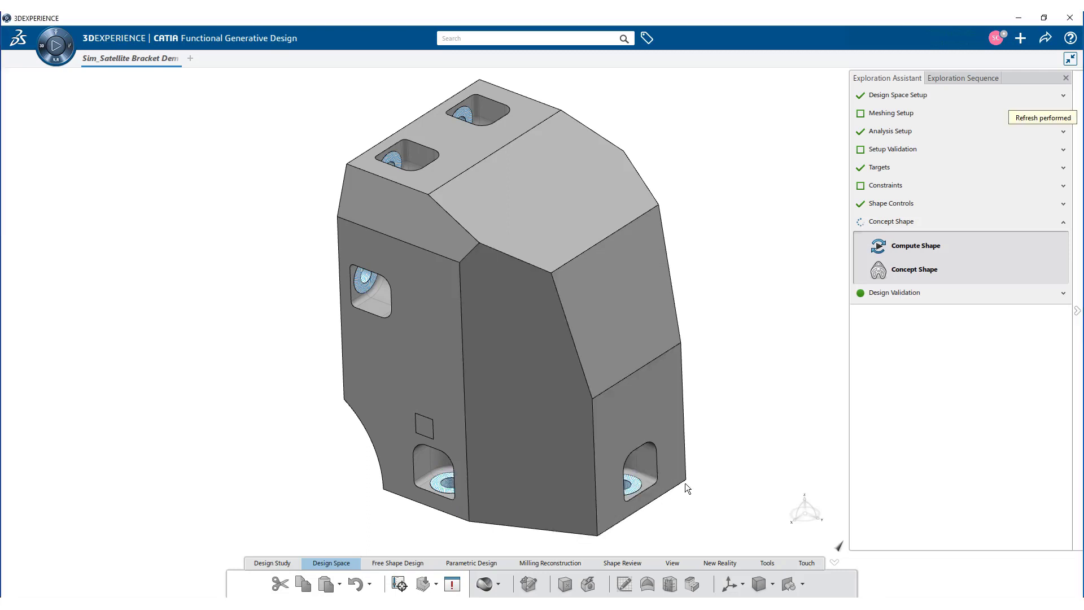
Step: Try several Scale Shape values, settle on 50, and generate the smoothed concept shape
click(914, 269)
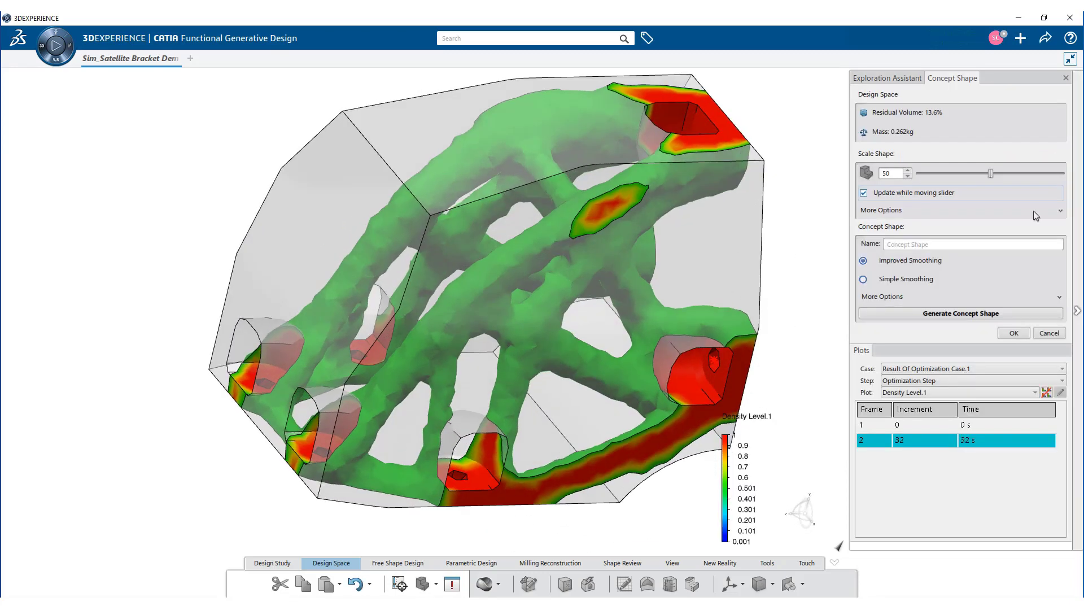
drag(990, 174, 1027, 173)
click(1013, 176)
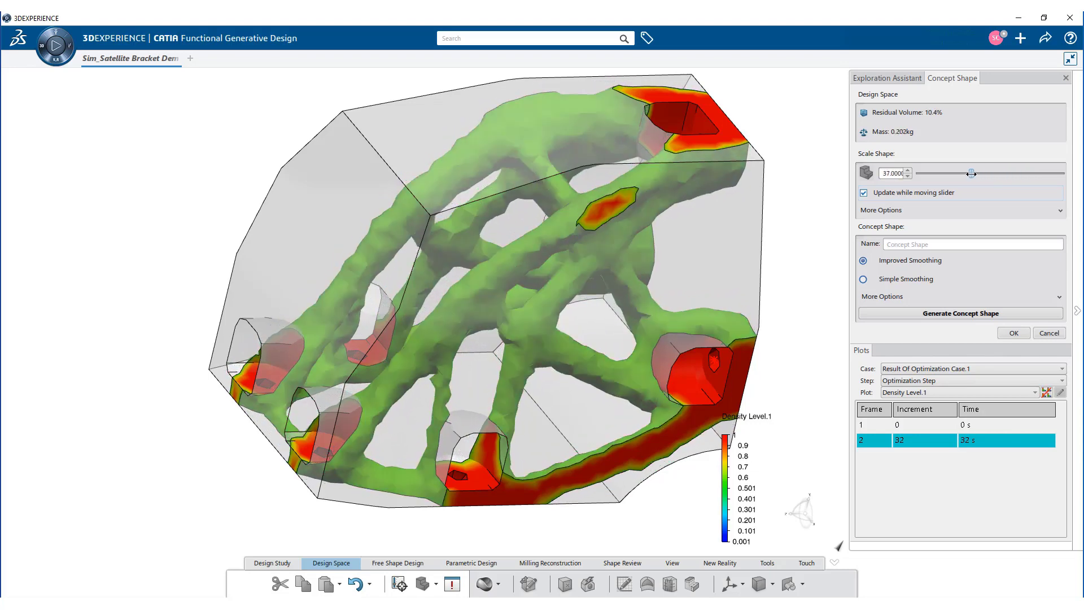
double_click(896, 173)
text(50)
key(Return)
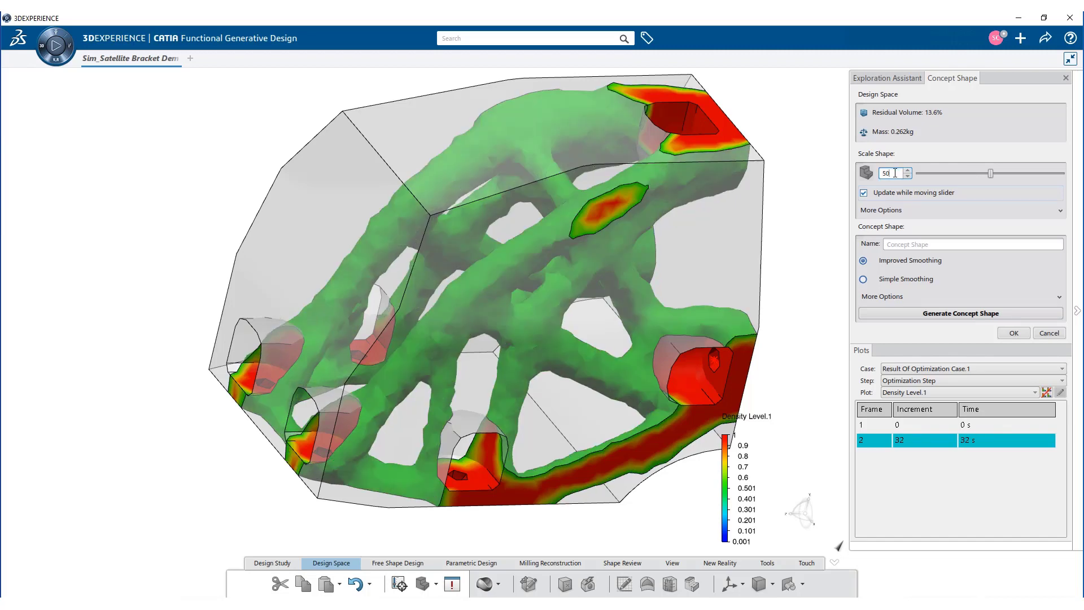
click(925, 312)
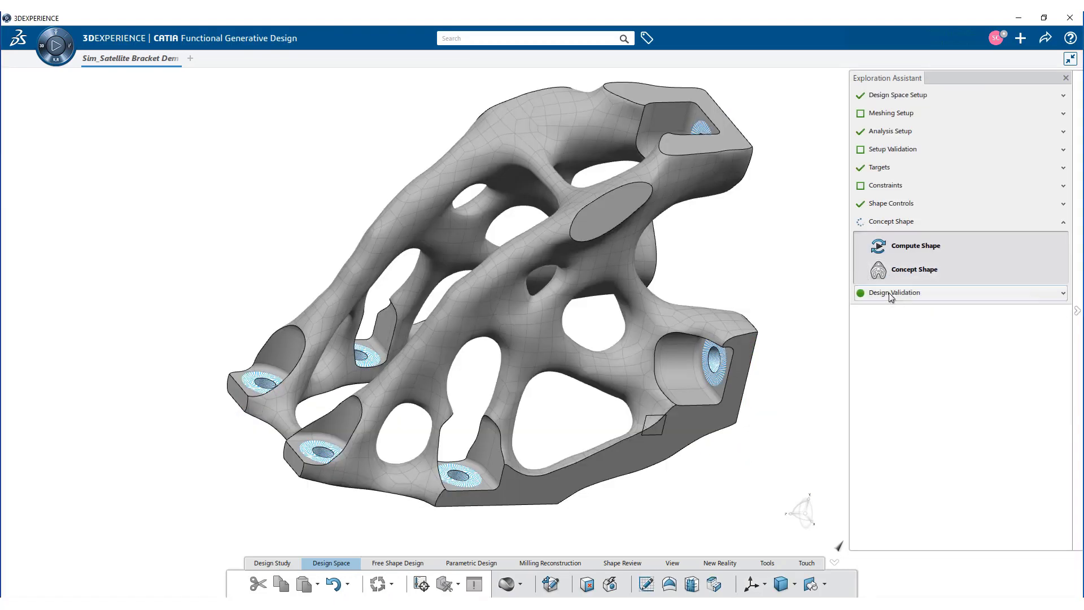
Step: Create Shape Validation.1 for Concept shape.2 and run the validation
click(893, 269)
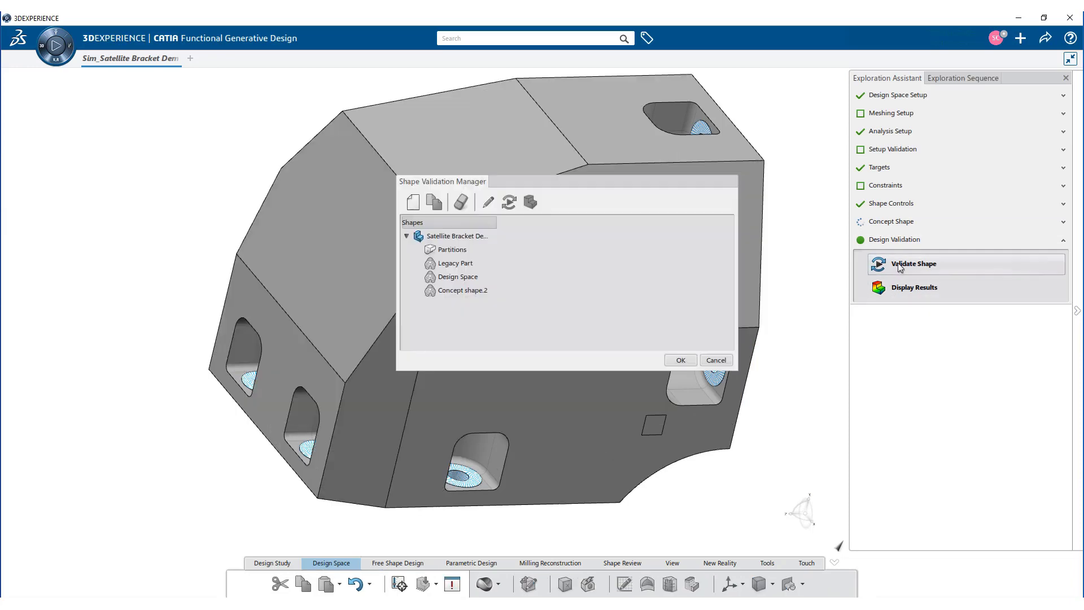
click(413, 202)
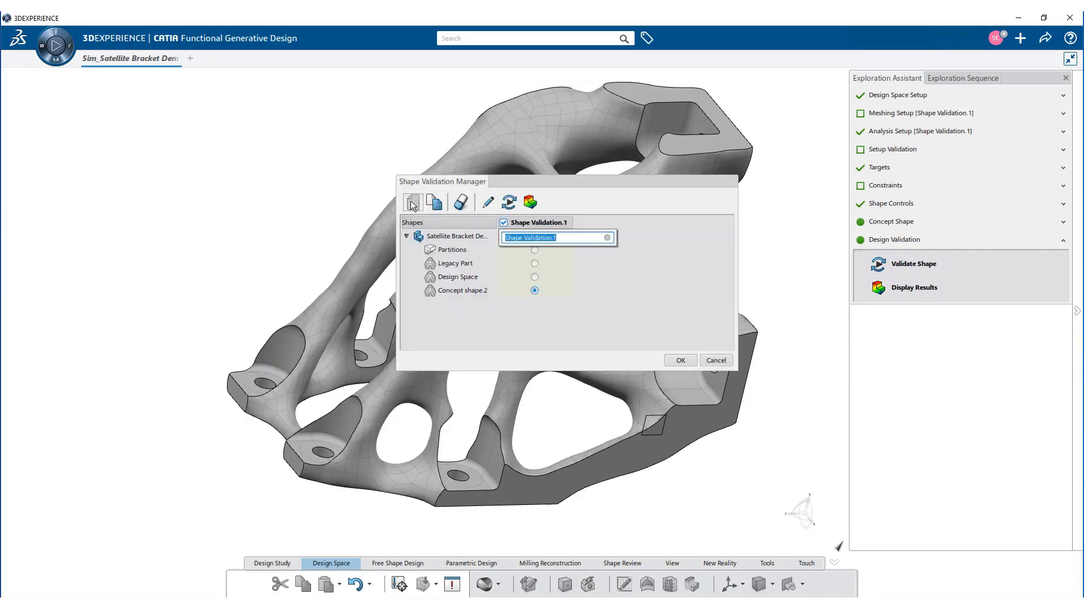
click(625, 273)
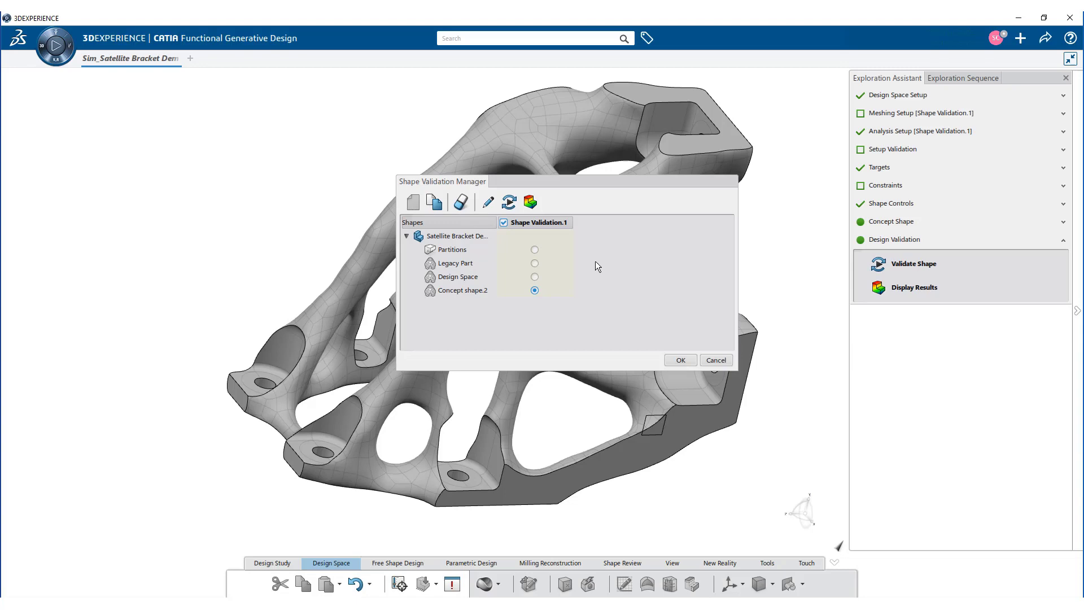
click(509, 202)
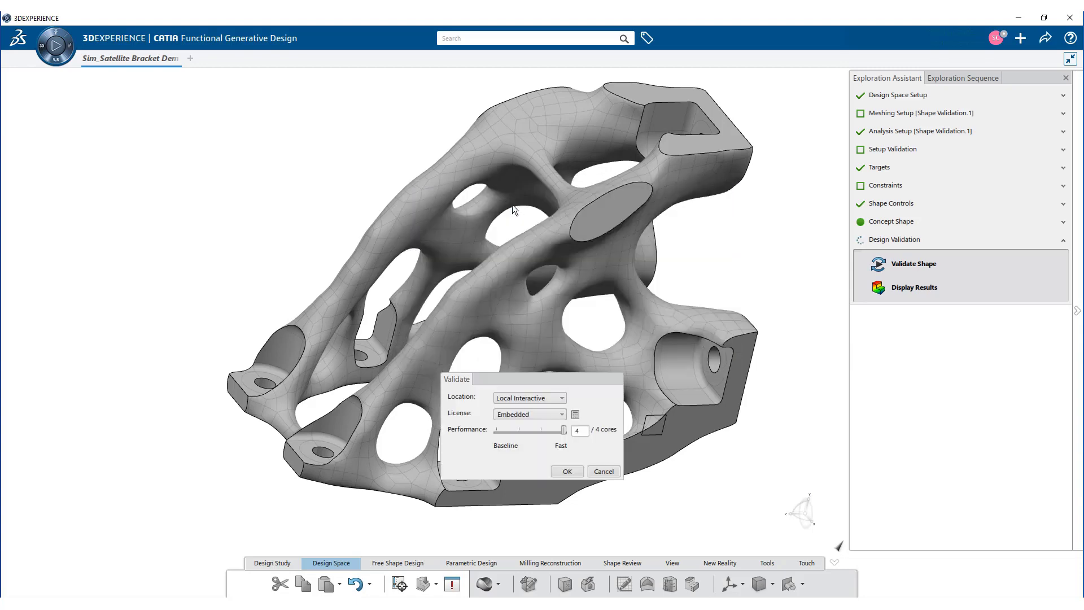
click(565, 471)
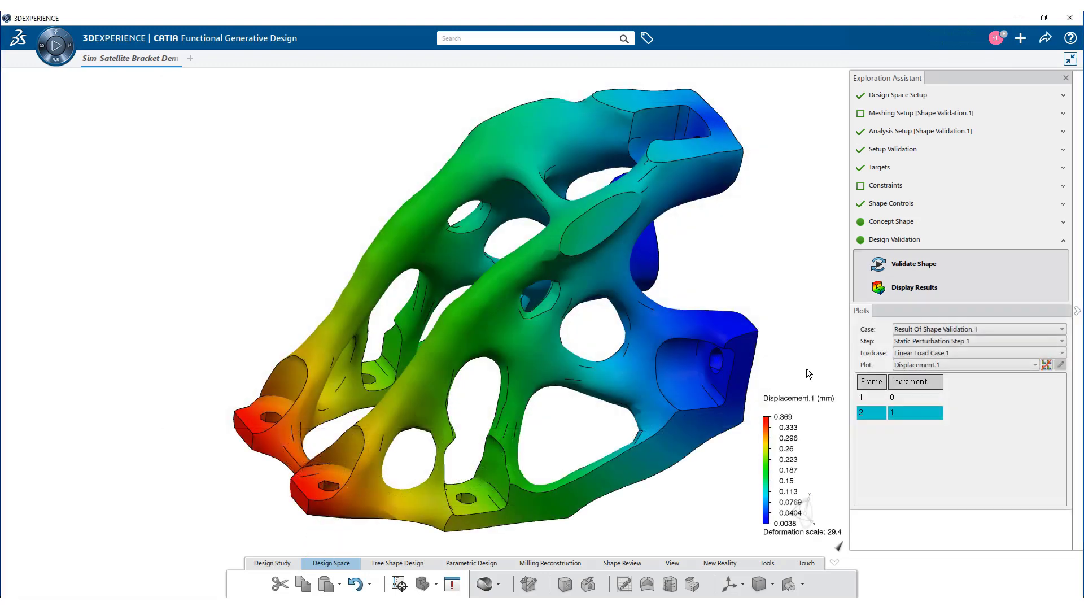
Step: Show the animated Von Mises Stress.1 plot for Linear Load Case.2
click(915, 364)
click(924, 383)
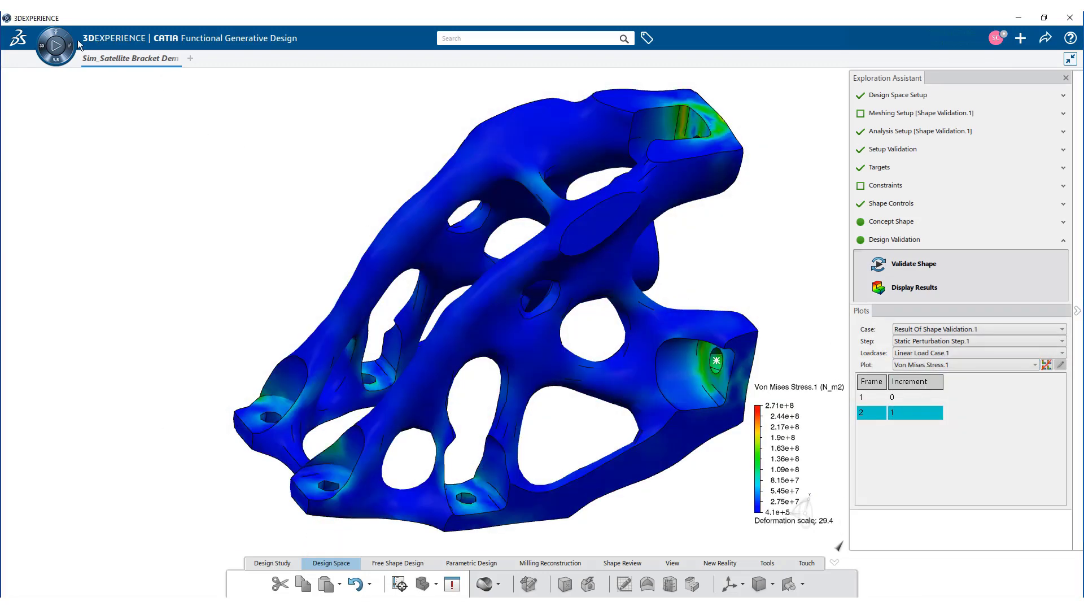
click(56, 46)
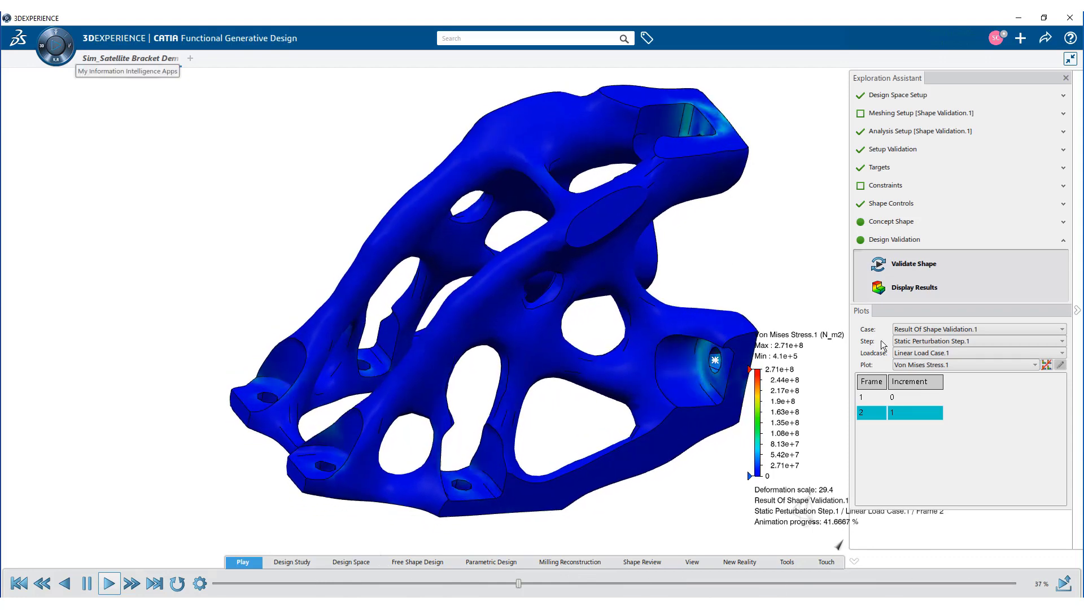
click(917, 353)
click(926, 373)
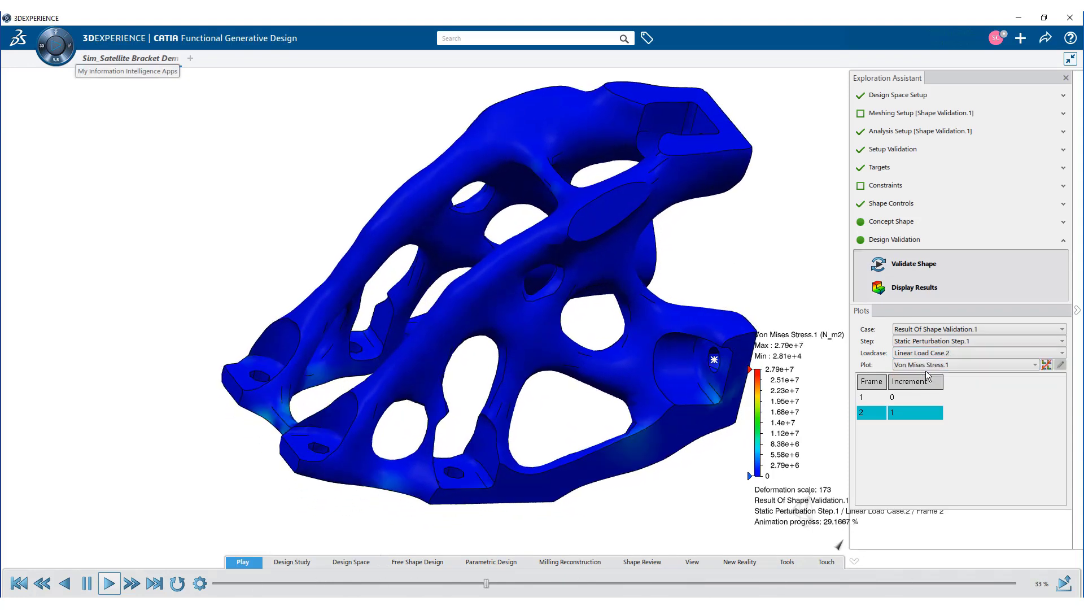